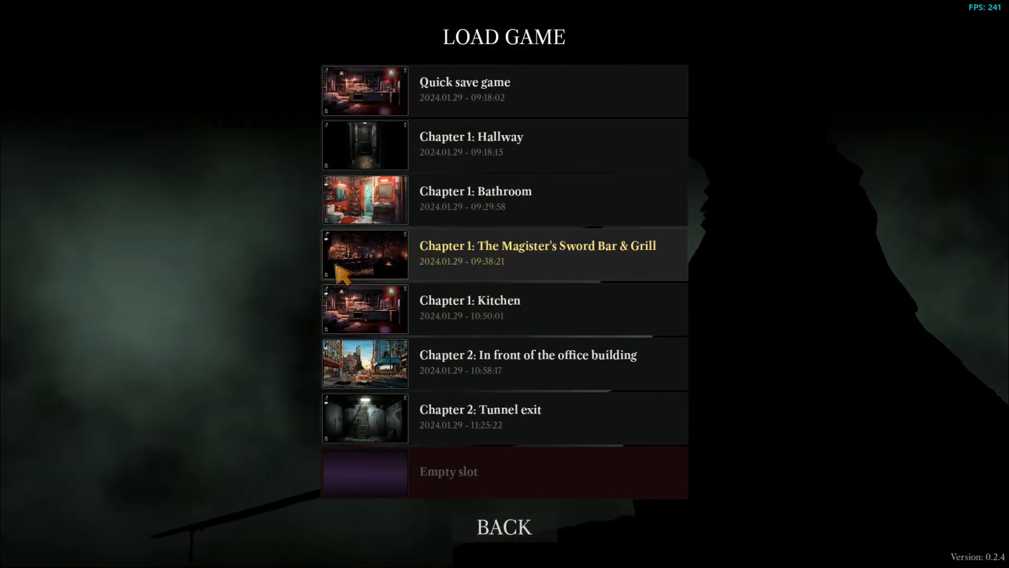
Load the "Chapter 1: Bathroom" save and play the shower cutscene
click(473, 211)
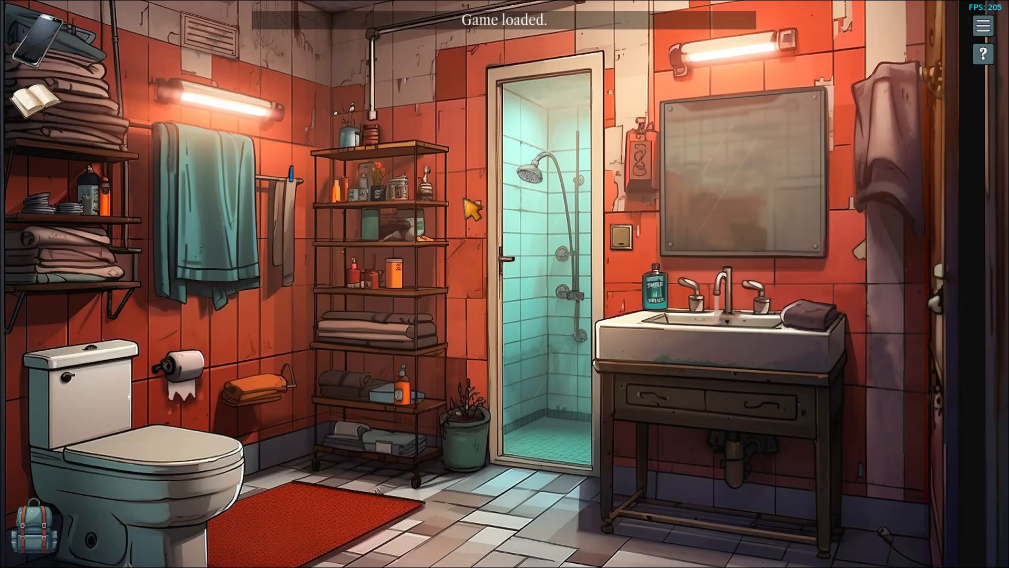
click(540, 258)
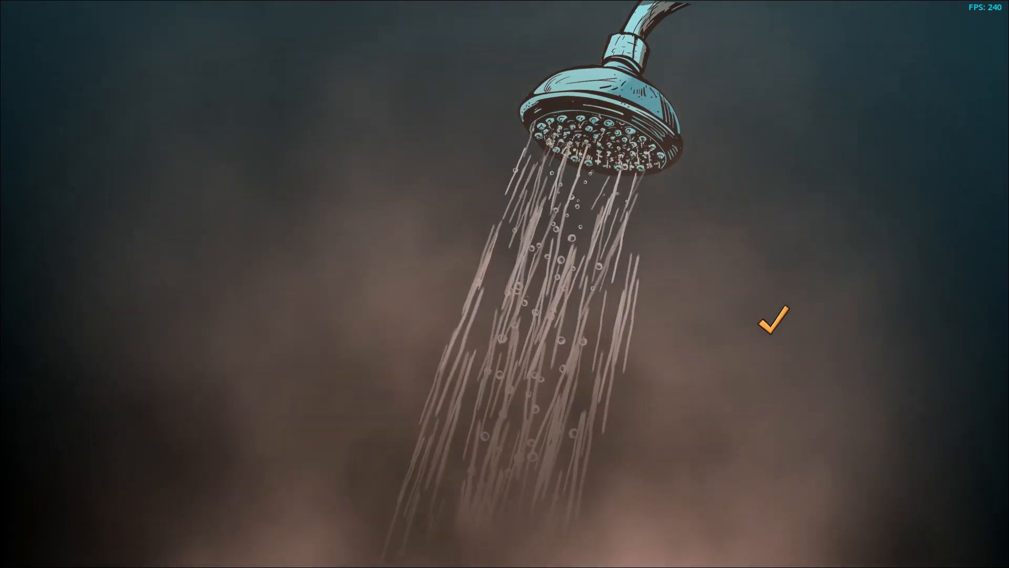
click(773, 320)
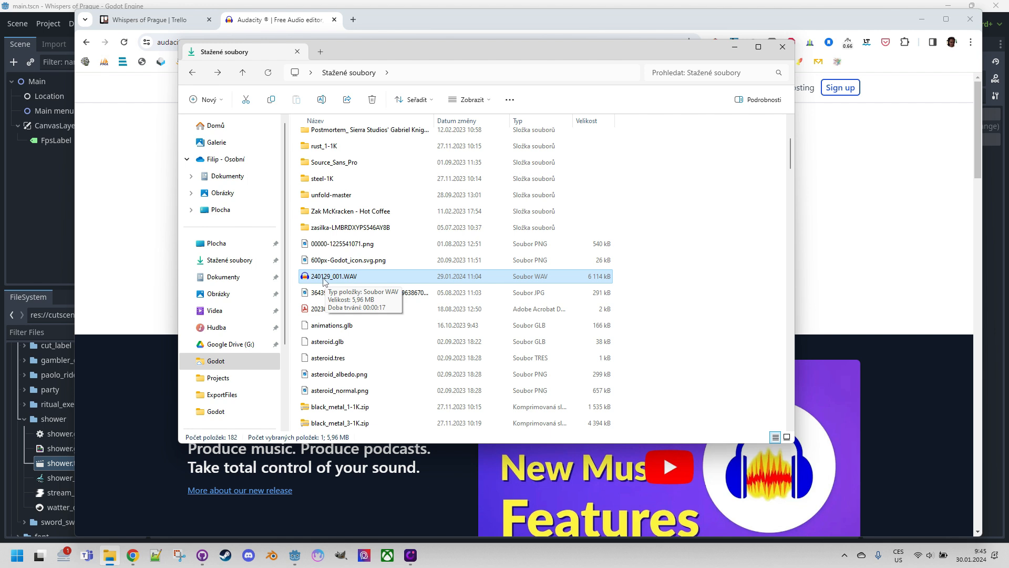
Switch to Audacity by opening the recording 240129_001.WAV from the downloads folder
click(905, 176)
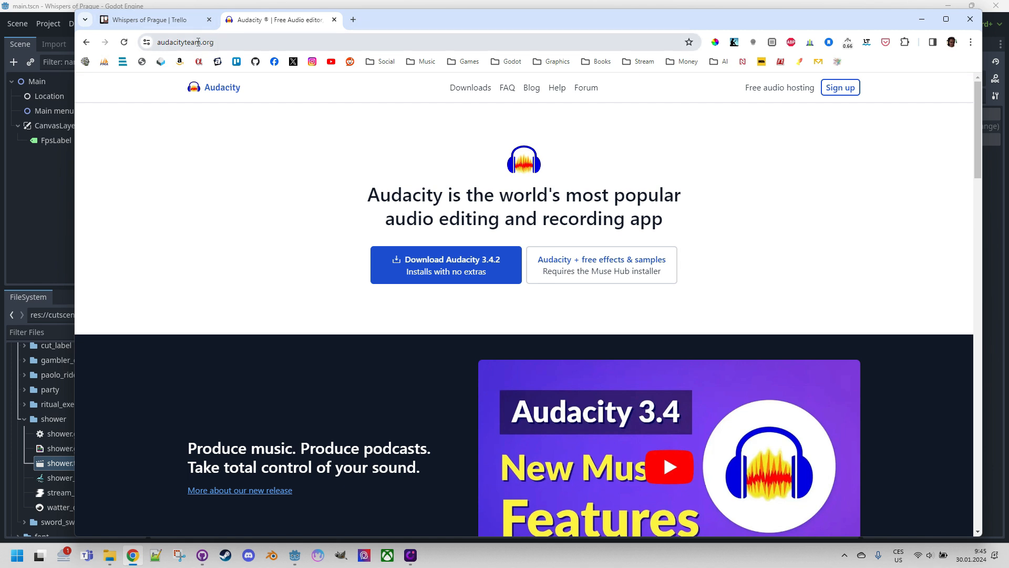
click(109, 555)
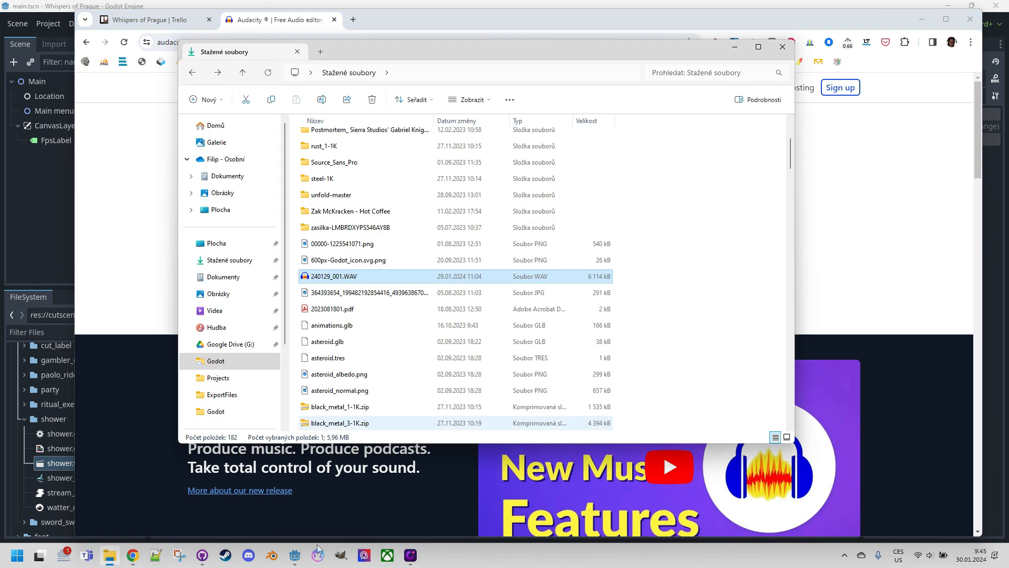
double_click(307, 277)
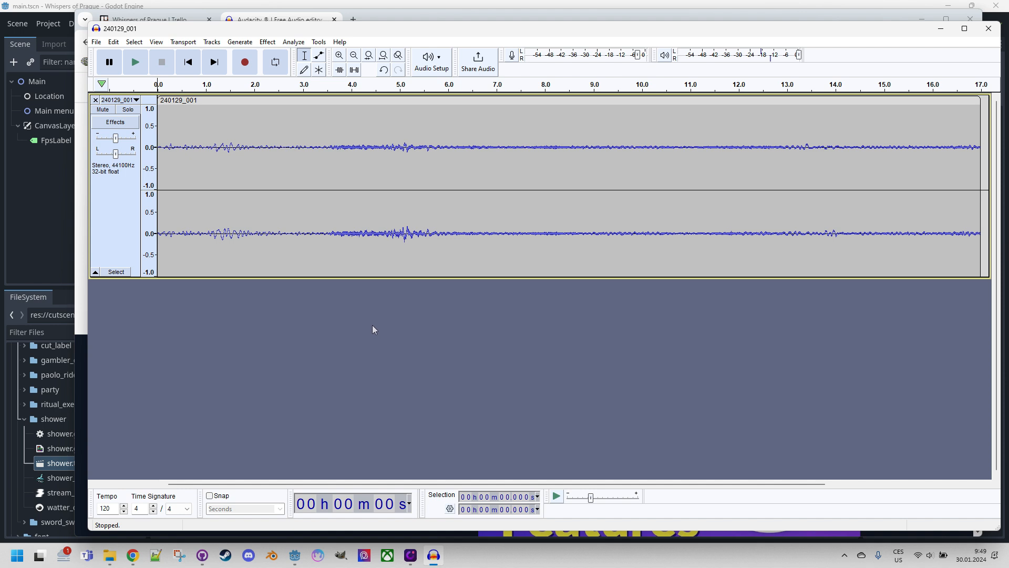
Normalize the whole track to a peak amplitude of -1.0 dB with DC offset removal, without treating the stereo channels independently
key(ctrl+a)
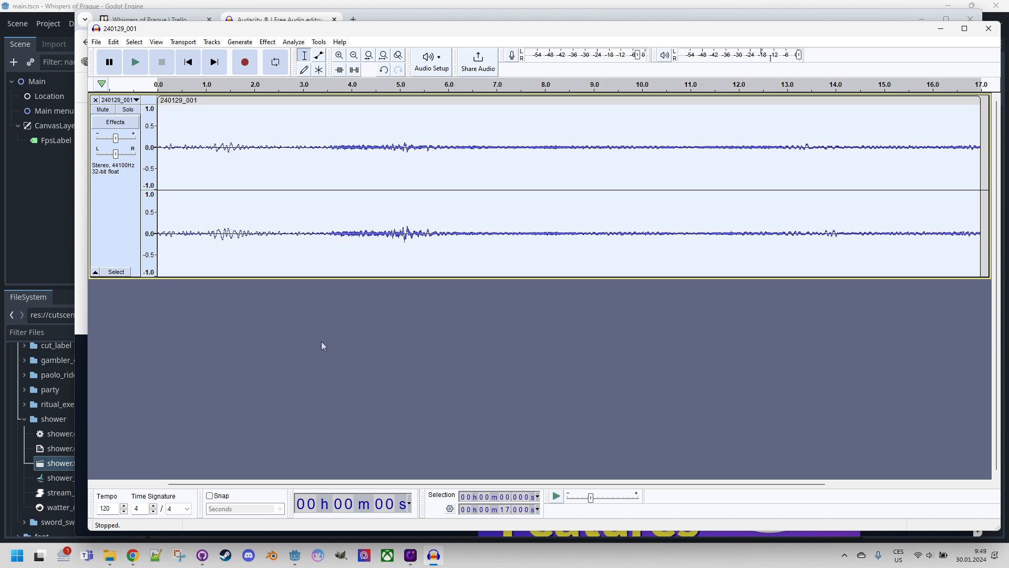
click(268, 43)
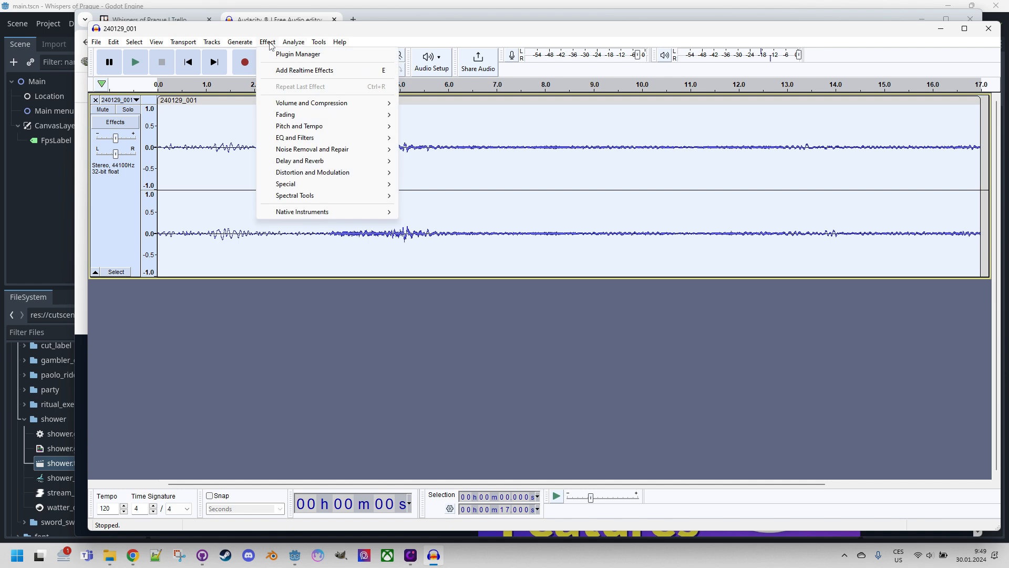
mouse_move(328, 108)
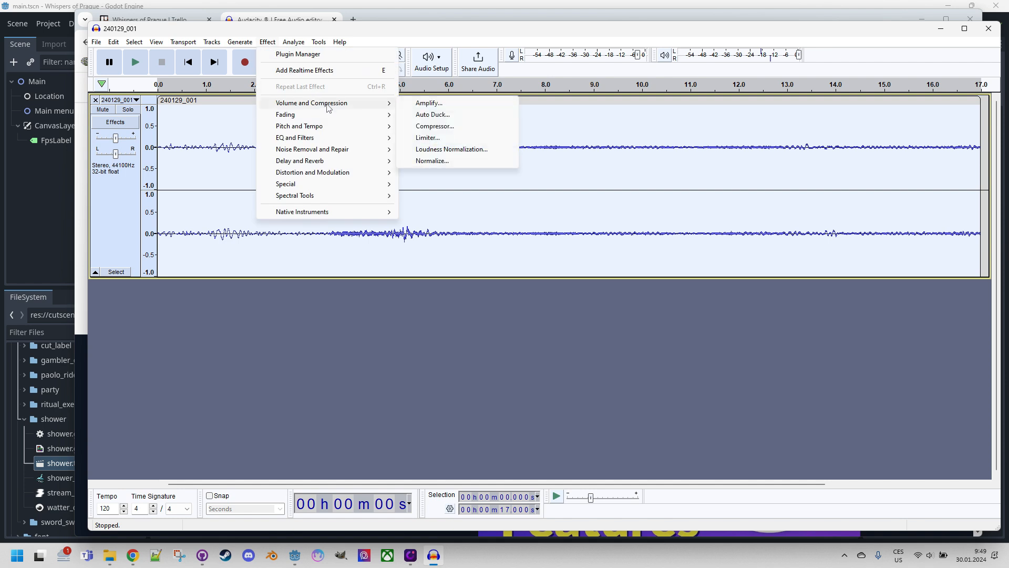
click(444, 164)
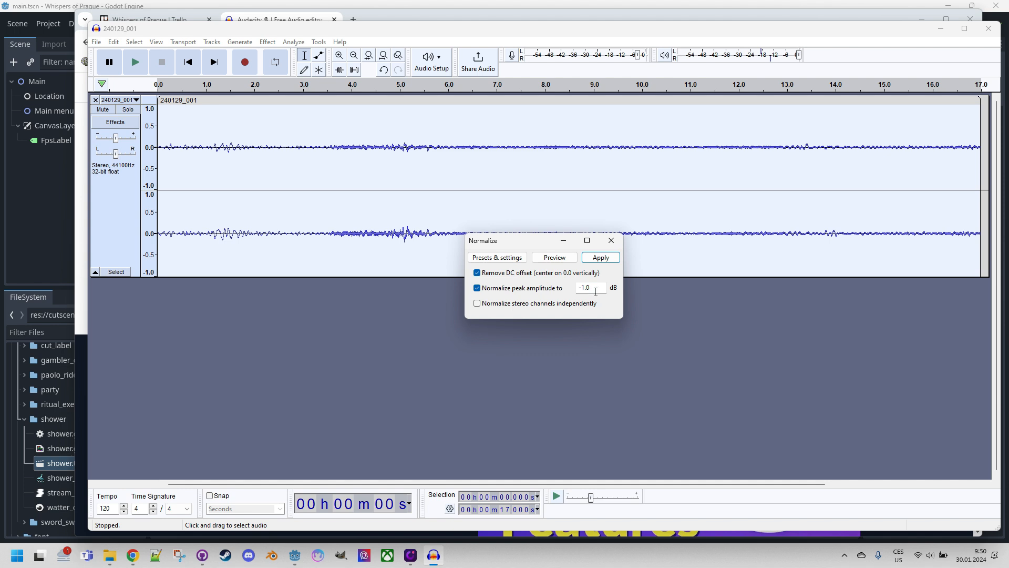
click(602, 258)
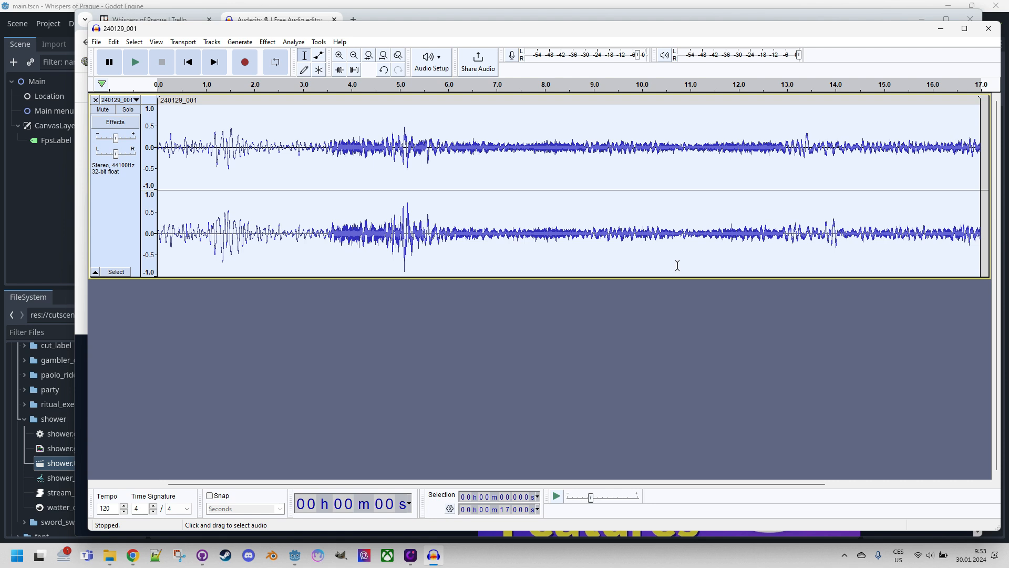
Play the opening of the track to find where the steady water sound starts, and delete the first 6 seconds or so
click(136, 67)
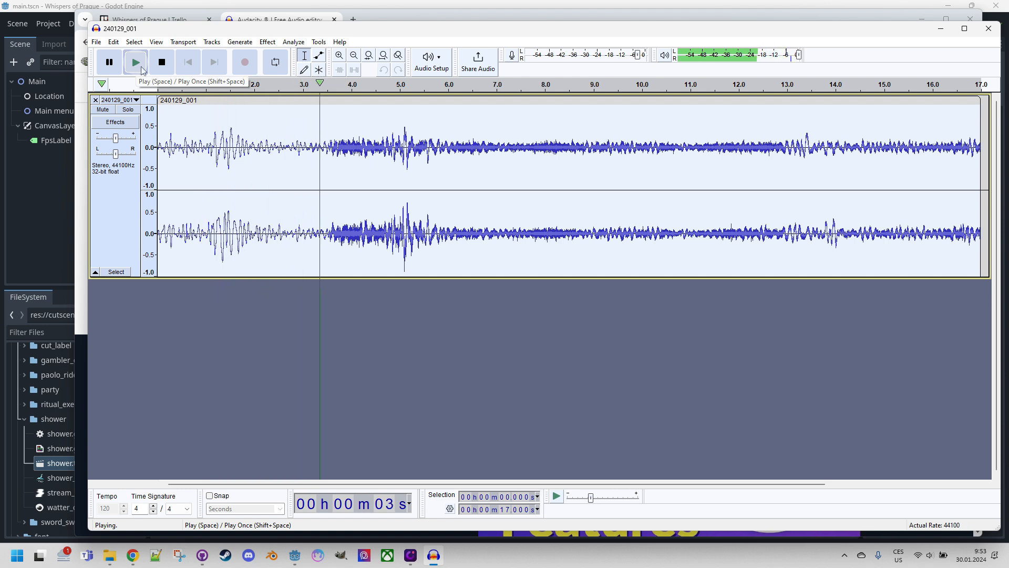
click(111, 65)
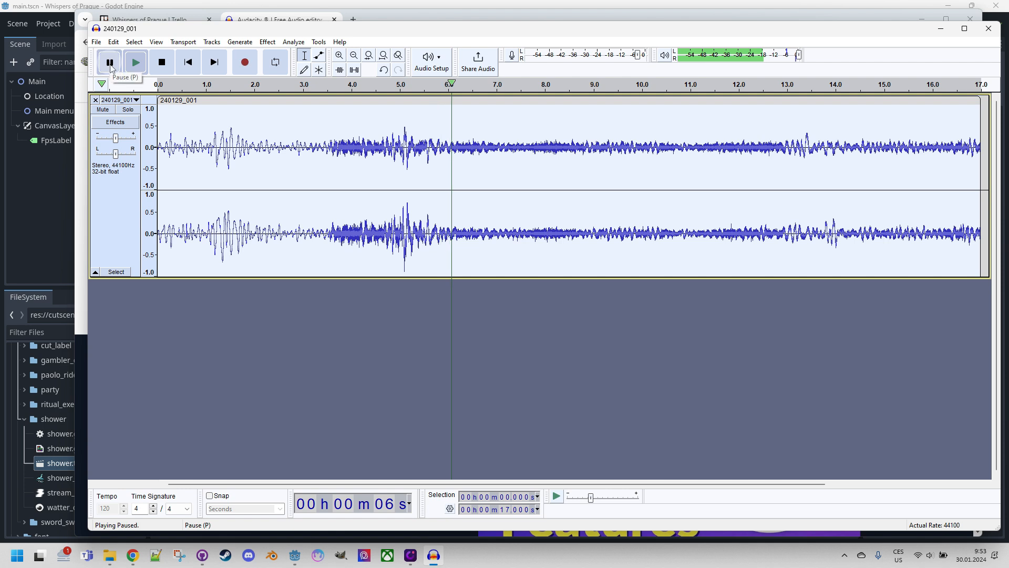
click(346, 307)
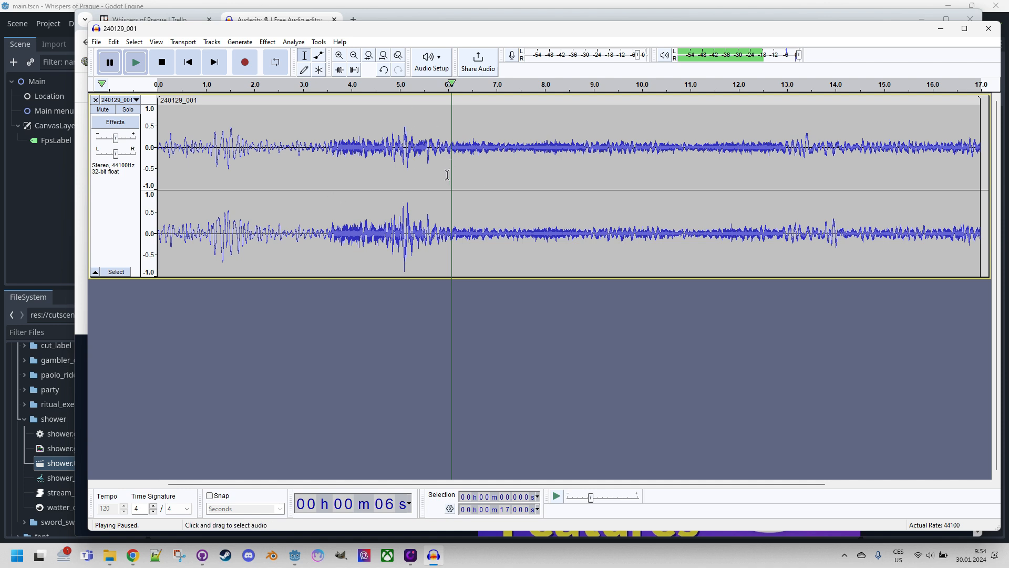
drag(447, 175, 119, 179)
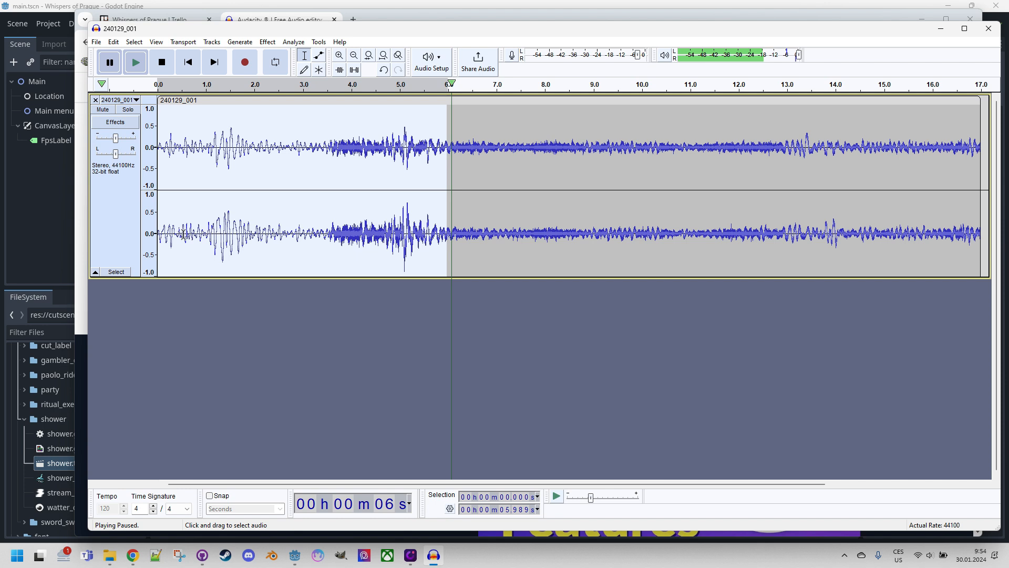
key(Delete)
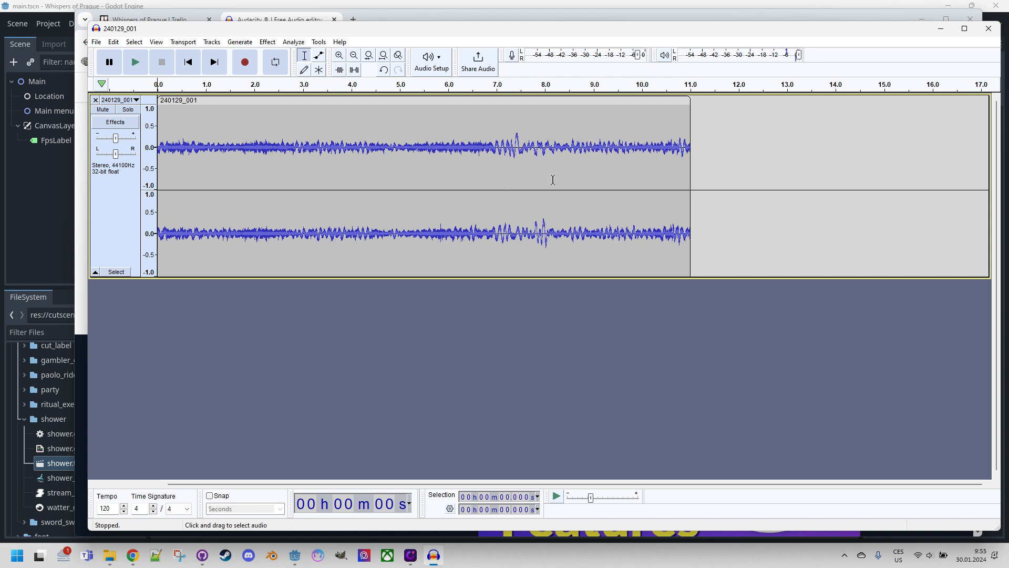
Delete the uneven end of the recording from about 7.05 s onward
click(499, 171)
drag(499, 171, 712, 177)
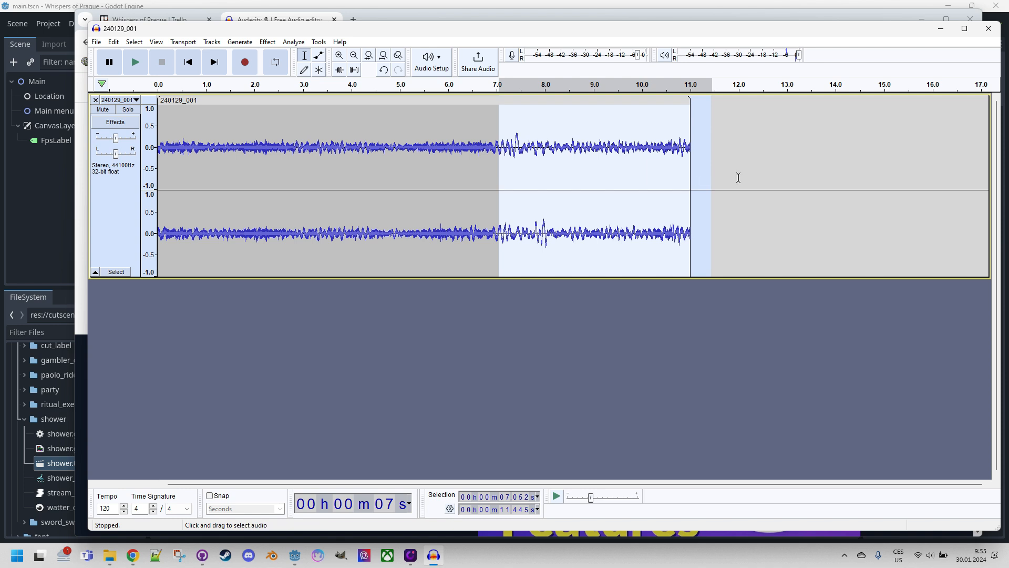
key(Delete)
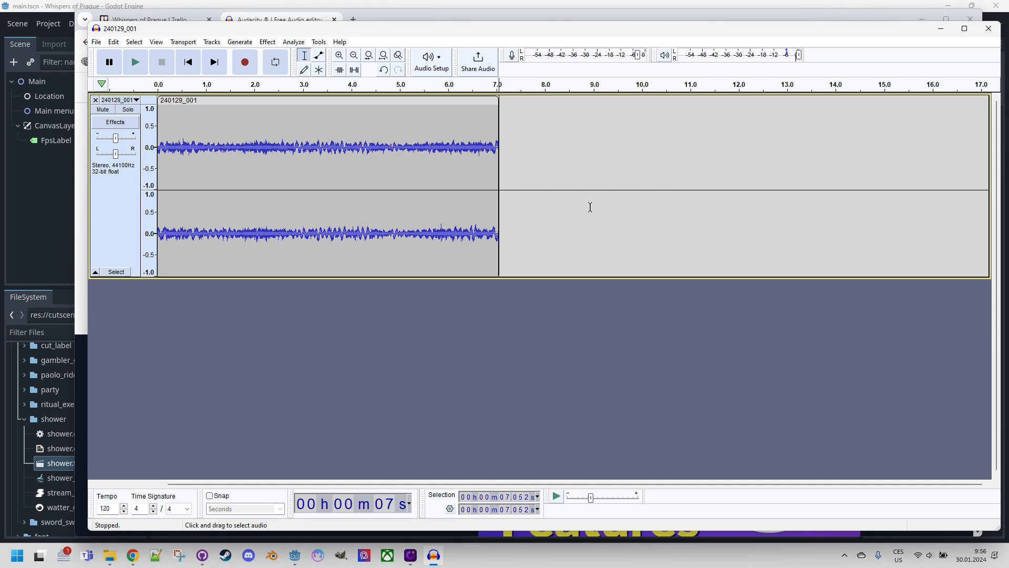
Enable looping and set the loop region to the entire trimmed clip
click(275, 64)
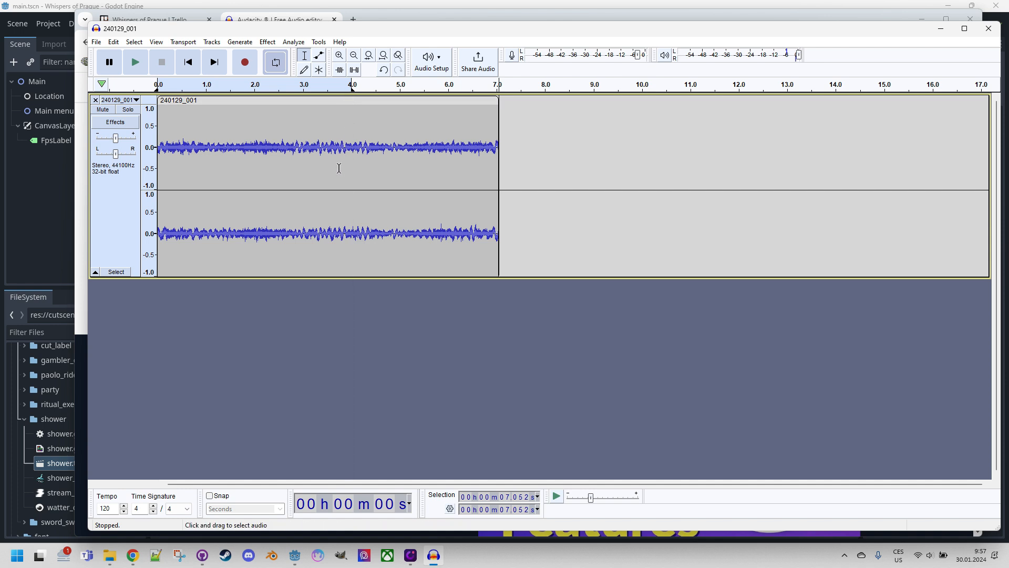
double_click(322, 203)
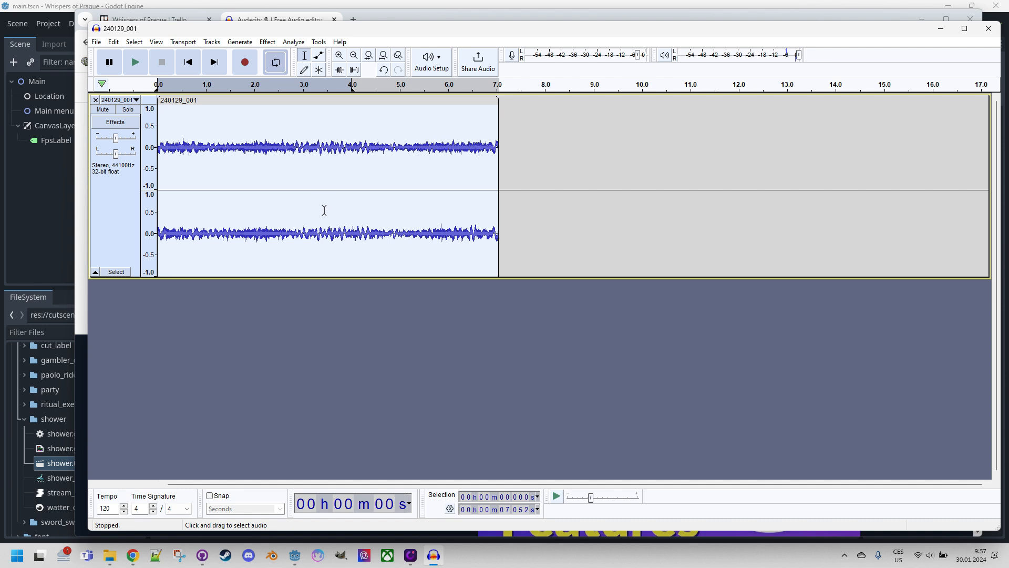
click(182, 43)
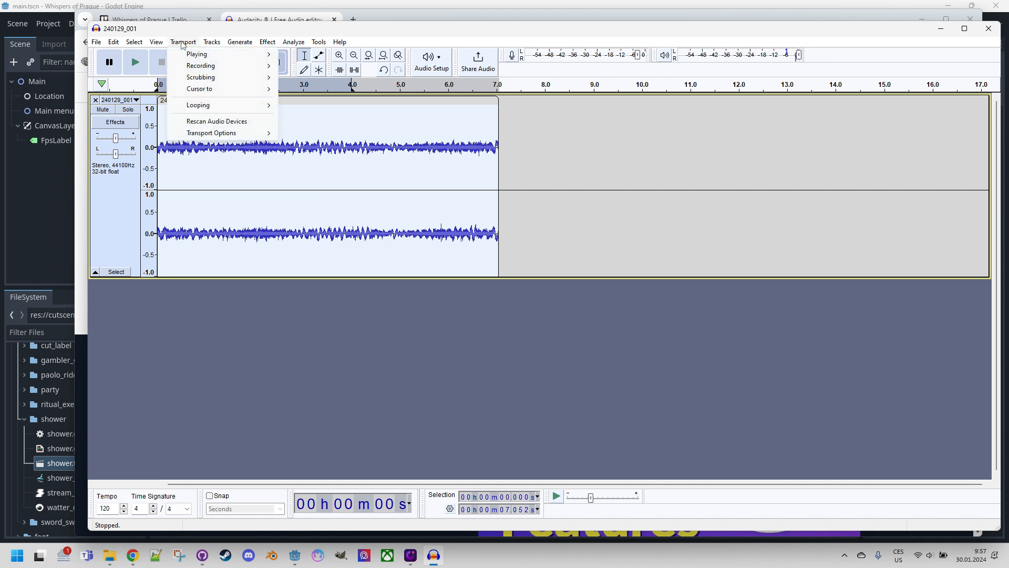
mouse_move(225, 106)
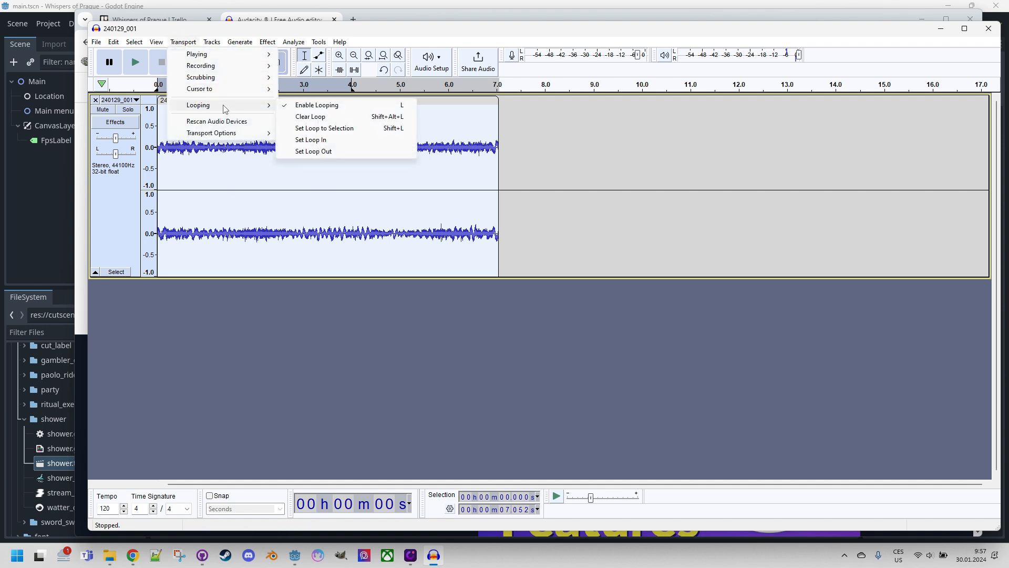
click(333, 131)
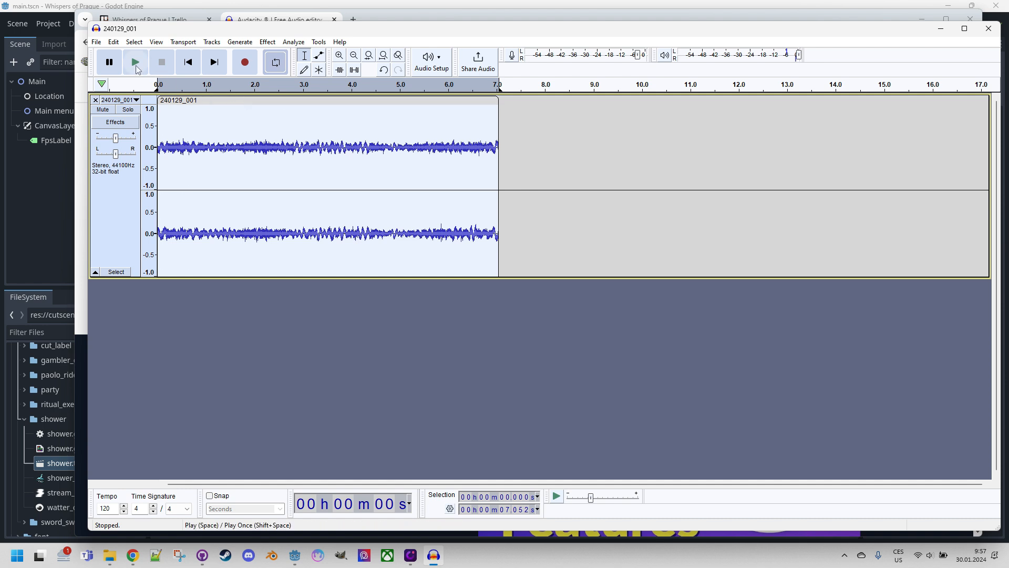
Play the looped clip to check the transition from its end to its start, and clear the selection
click(135, 64)
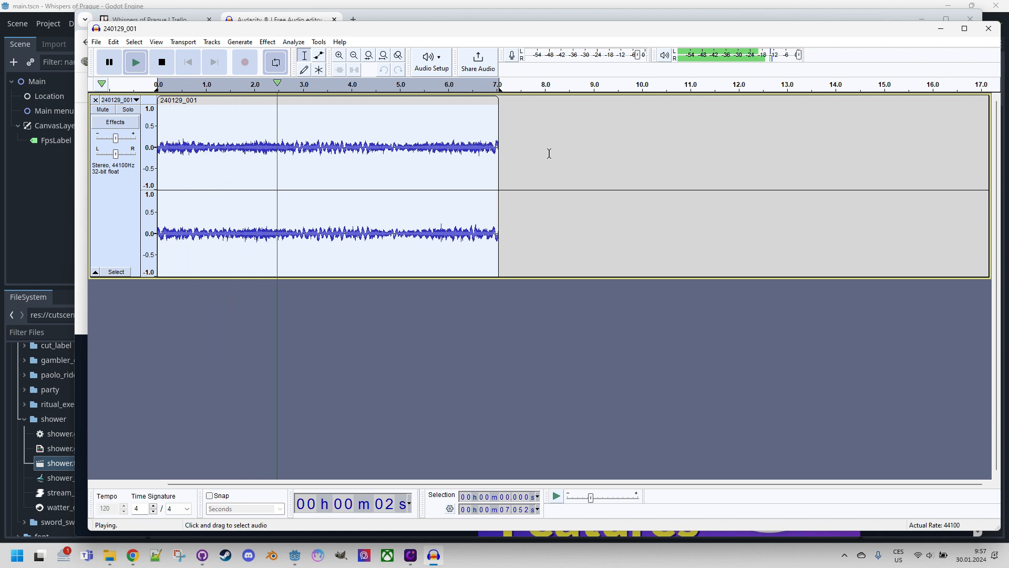
click(162, 63)
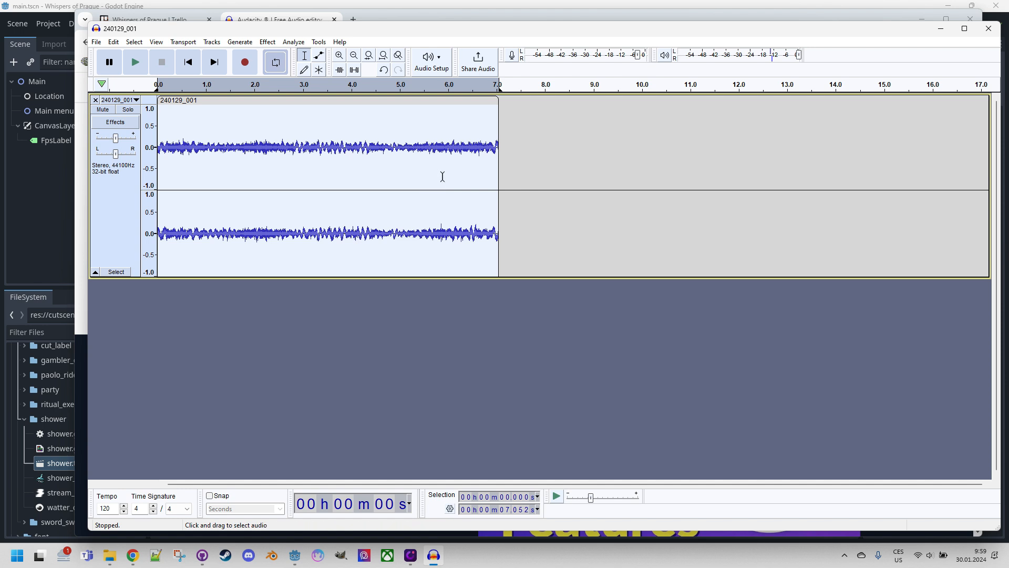
click(413, 314)
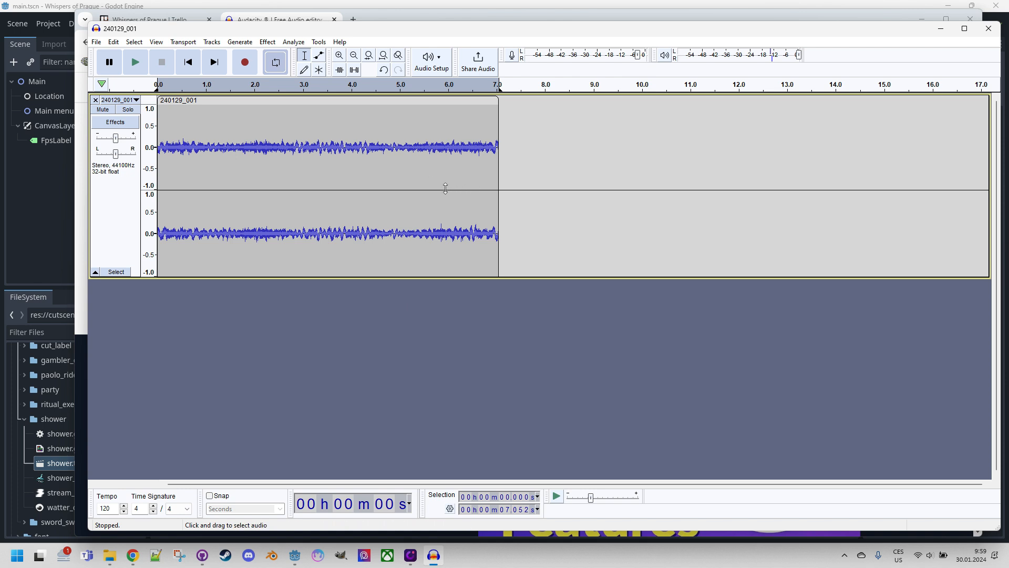
Try to apply the Crossfade Tracks effect to the clip with no audio selected
scroll(423, 185, up, 1)
scroll(423, 185, up, 1)
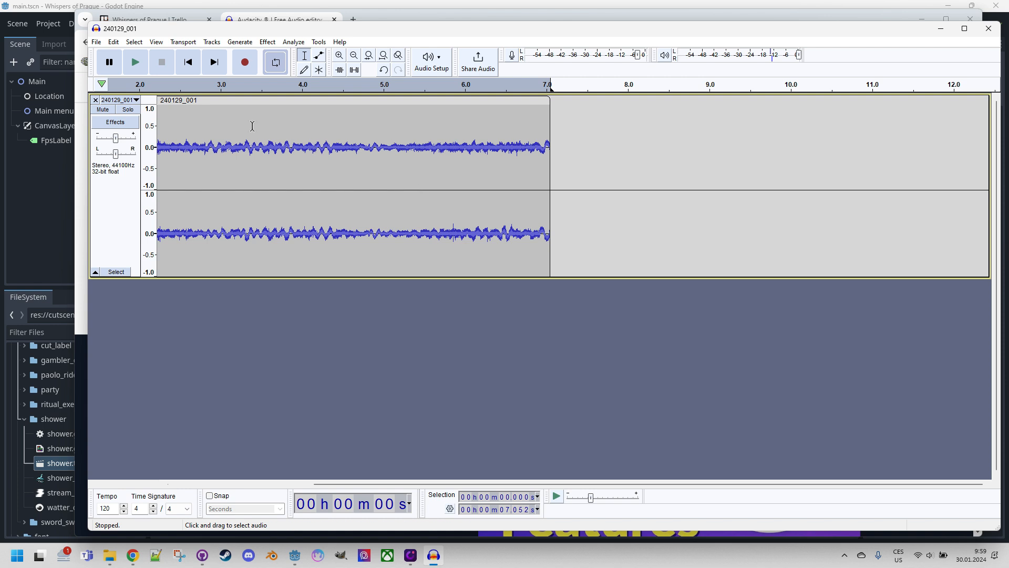
click(188, 62)
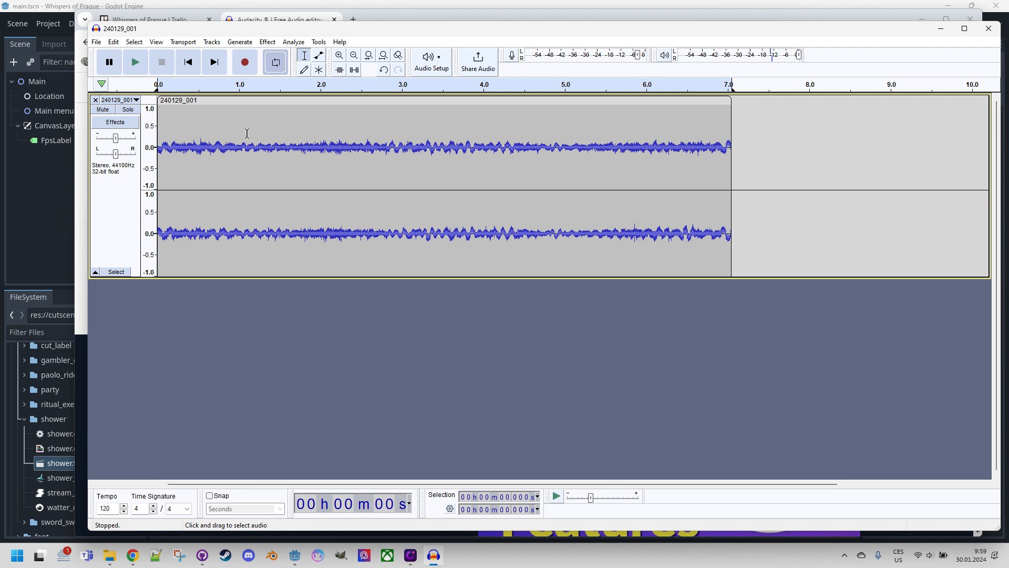
click(267, 42)
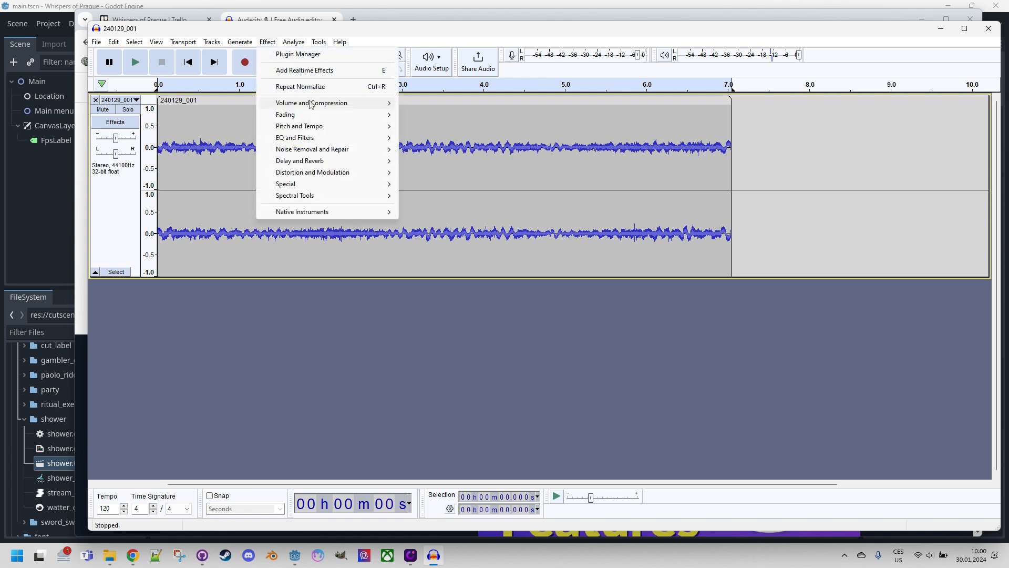
mouse_move(315, 117)
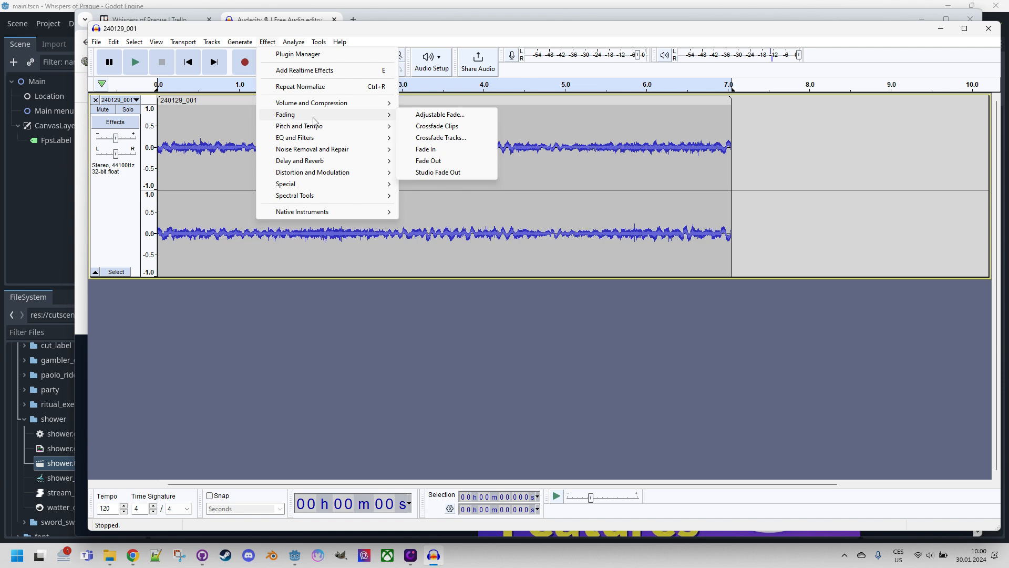
click(441, 138)
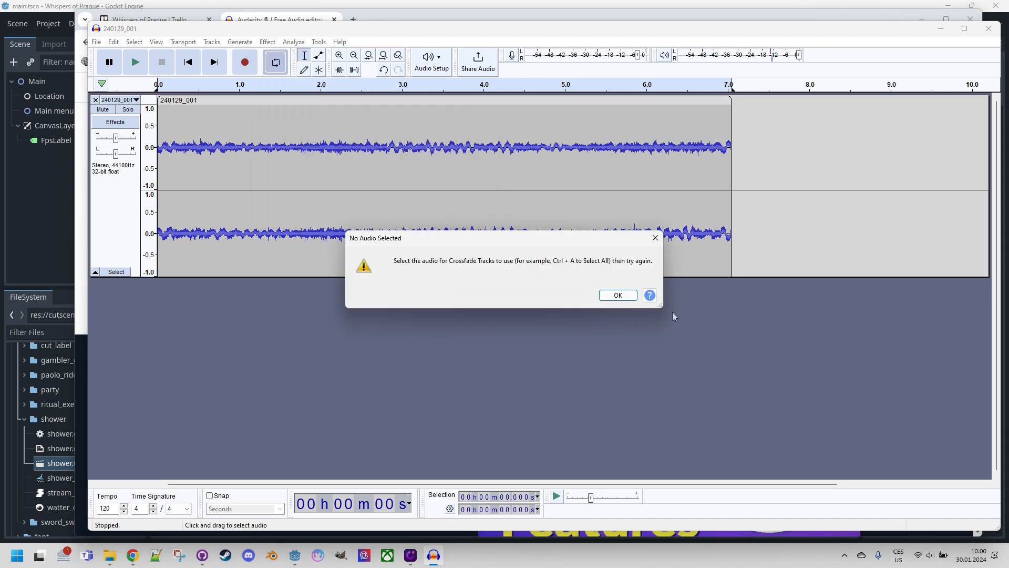
click(634, 297)
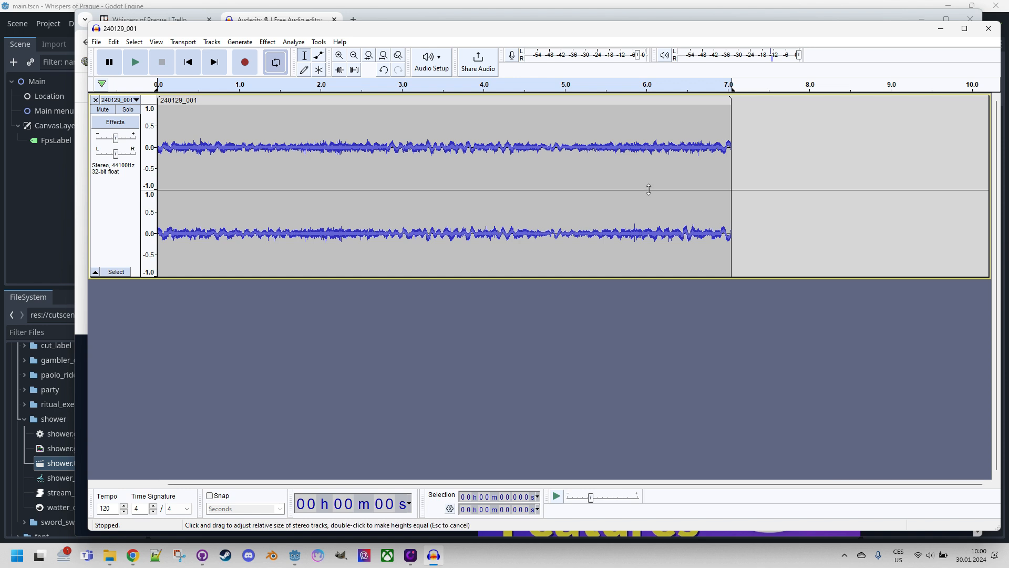
Cut the last second of the clip, from about 6.04 s to its end, and paste it at the start of a new track
drag(650, 187, 745, 187)
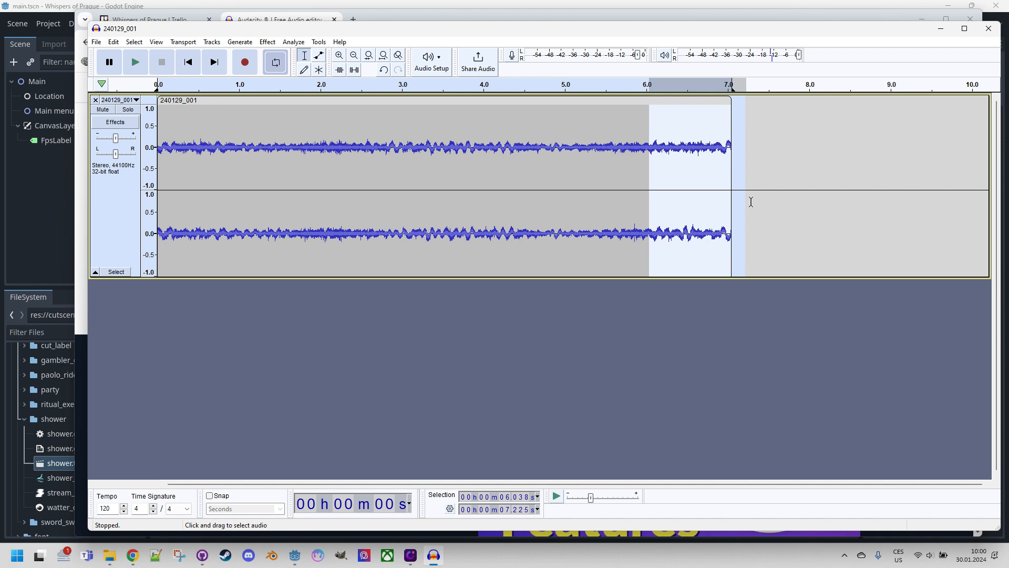
key(Delete)
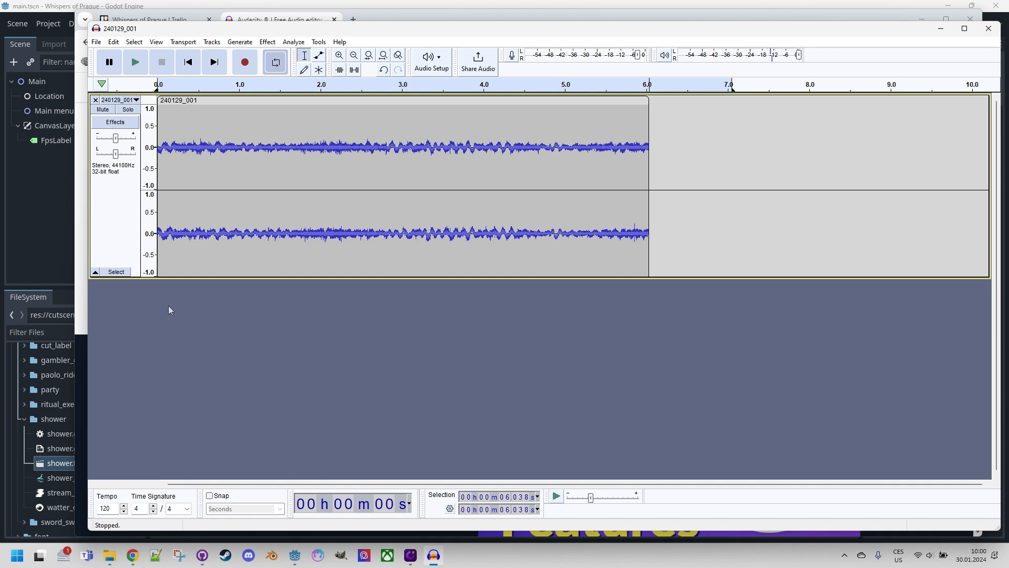
key(ctrl+v)
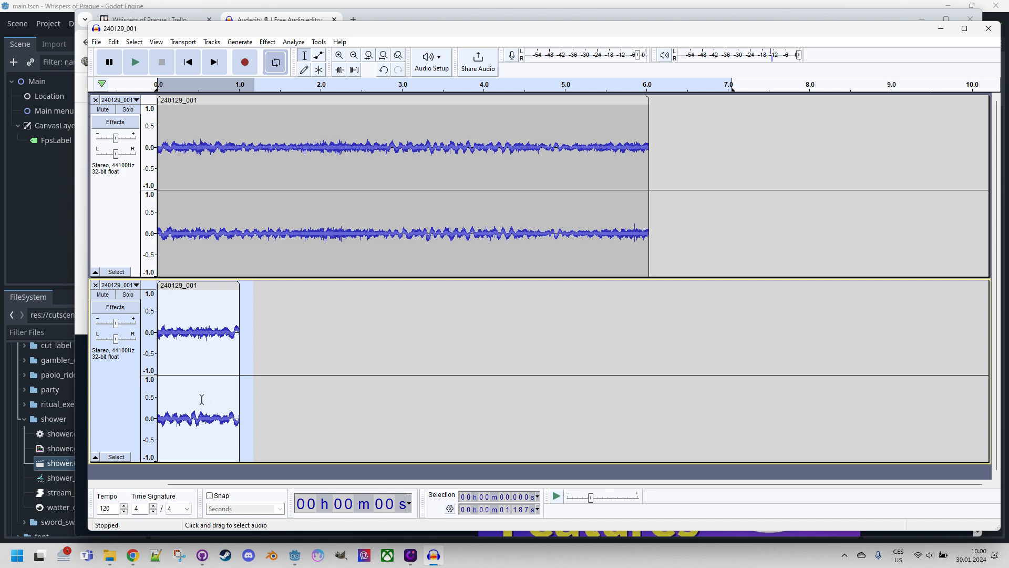
Apply a Fade Out to the pasted one-second clip on the second track
click(267, 42)
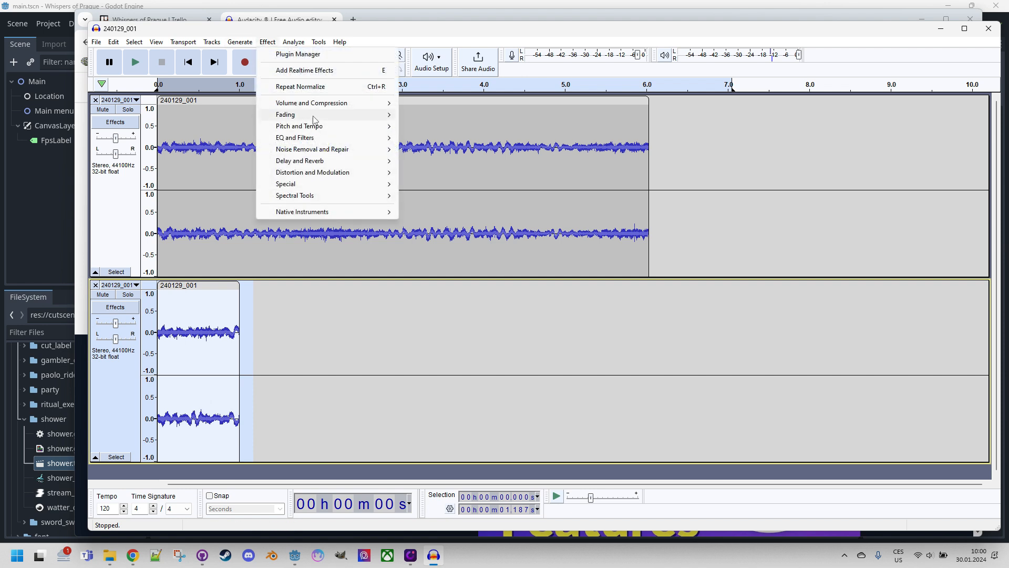
mouse_move(316, 116)
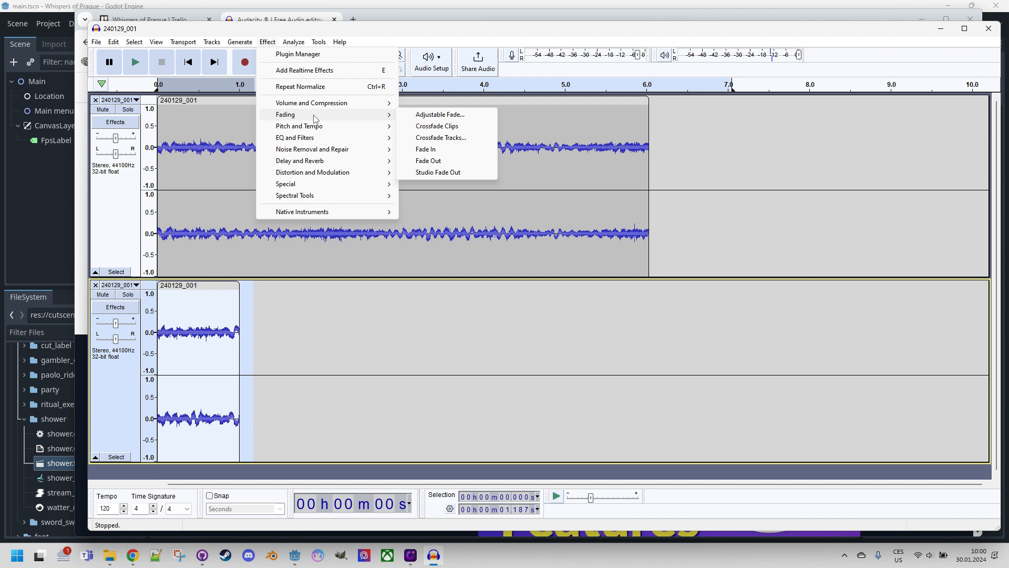
click(445, 164)
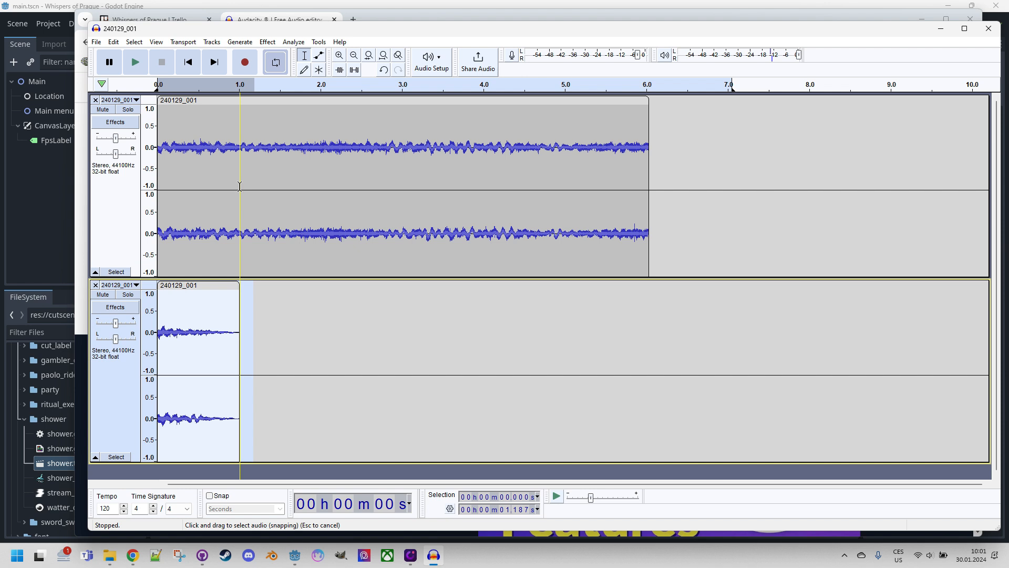
Select the first second of the main clip, up to the end of the pasted clip, and apply a Fade In
drag(239, 186, 140, 196)
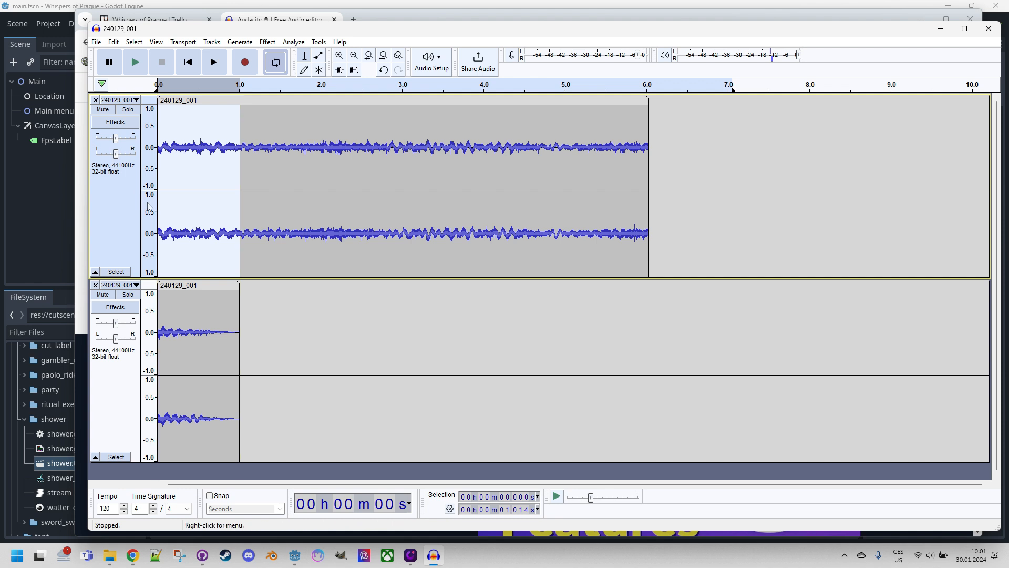
click(267, 42)
mouse_move(310, 116)
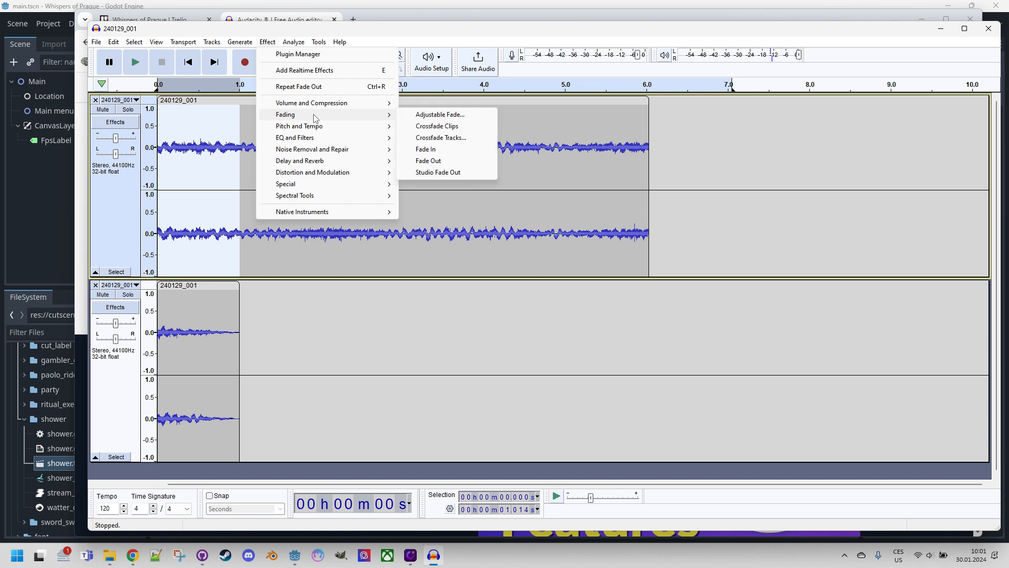
click(426, 149)
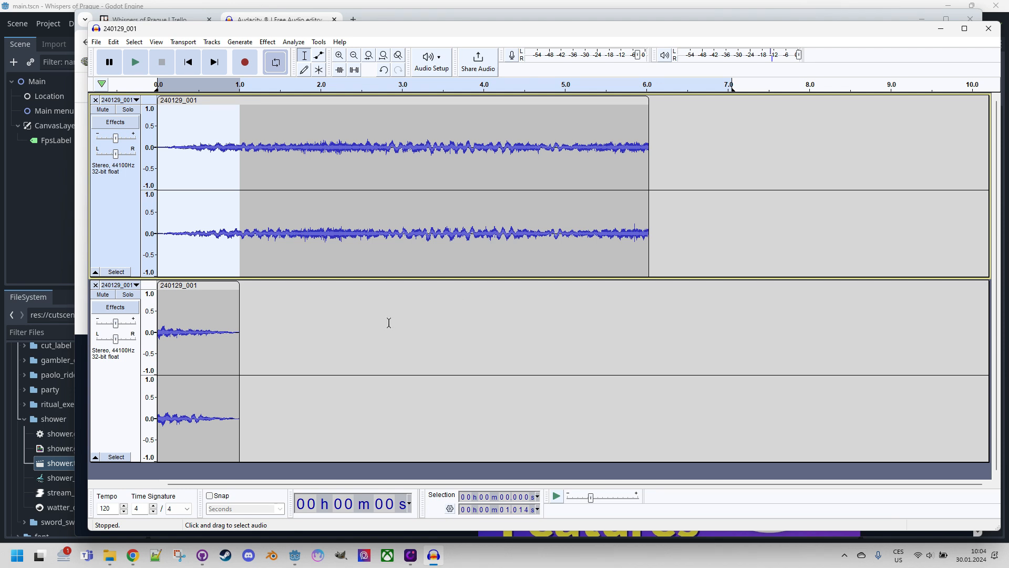
Play both tracks from the start to check the crossfaded loop, and stop playback
click(188, 62)
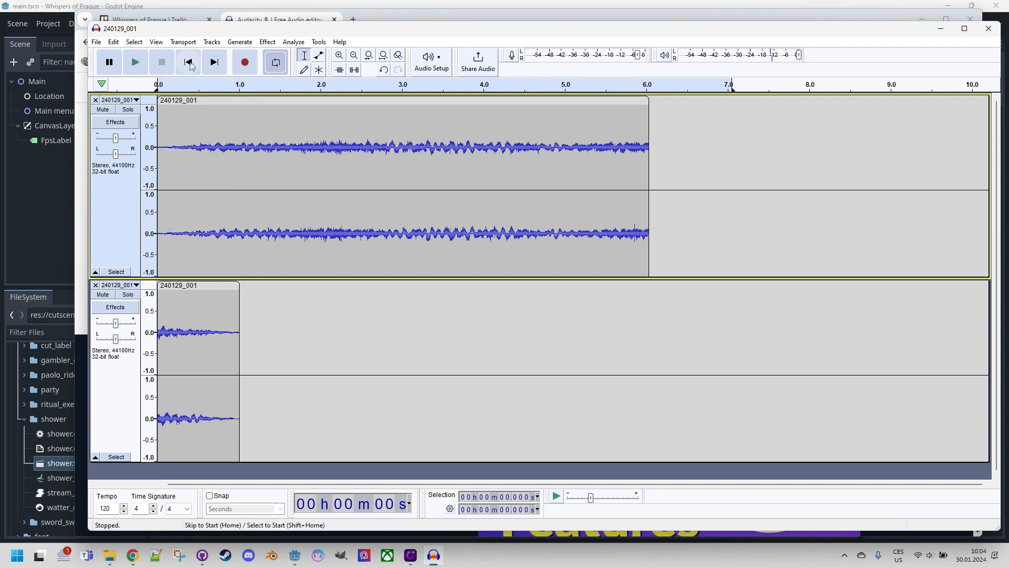
click(138, 64)
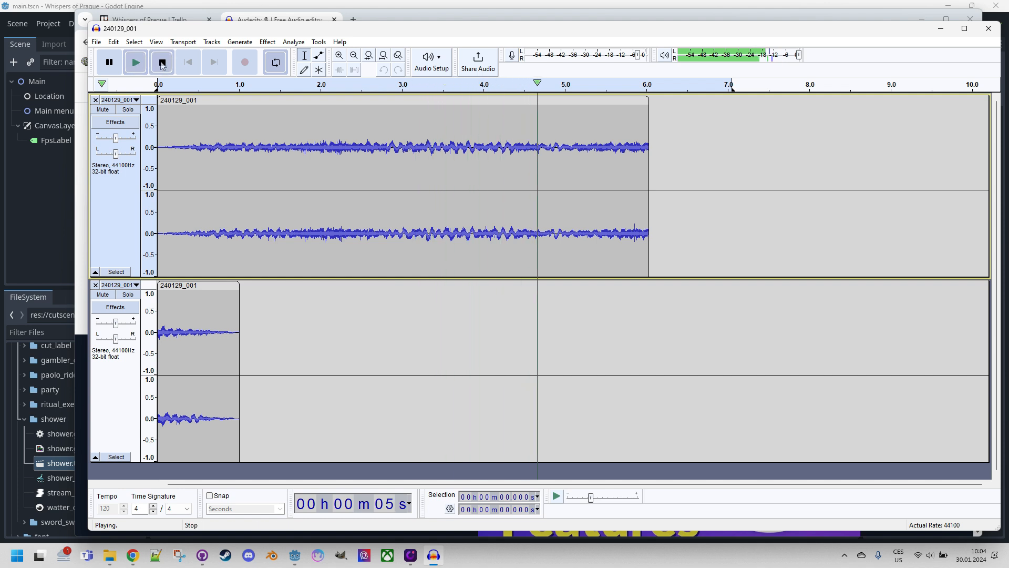
click(162, 63)
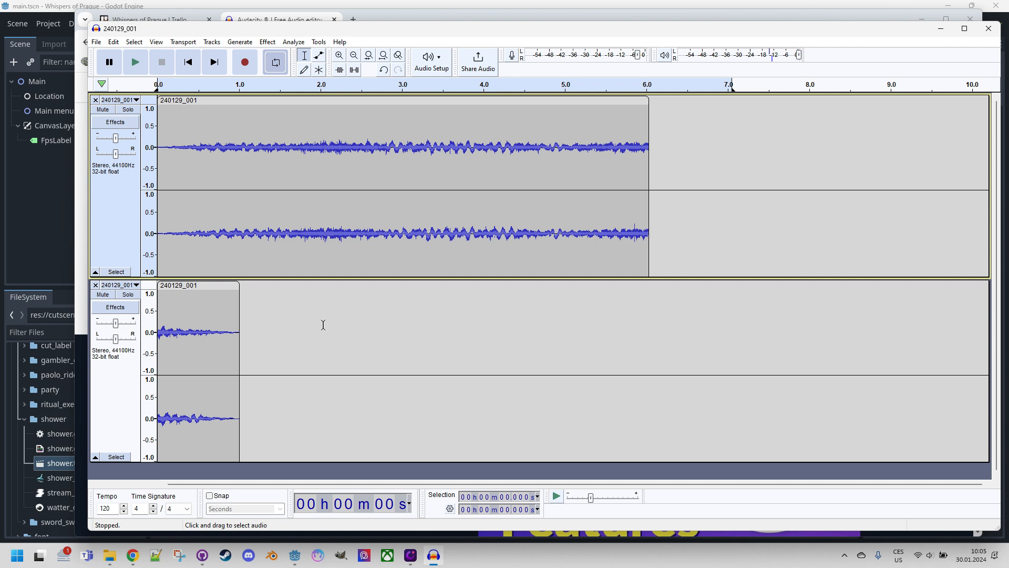
Select all audio on both tracks and mix and render it into a single stereo track
key(ctrl+a)
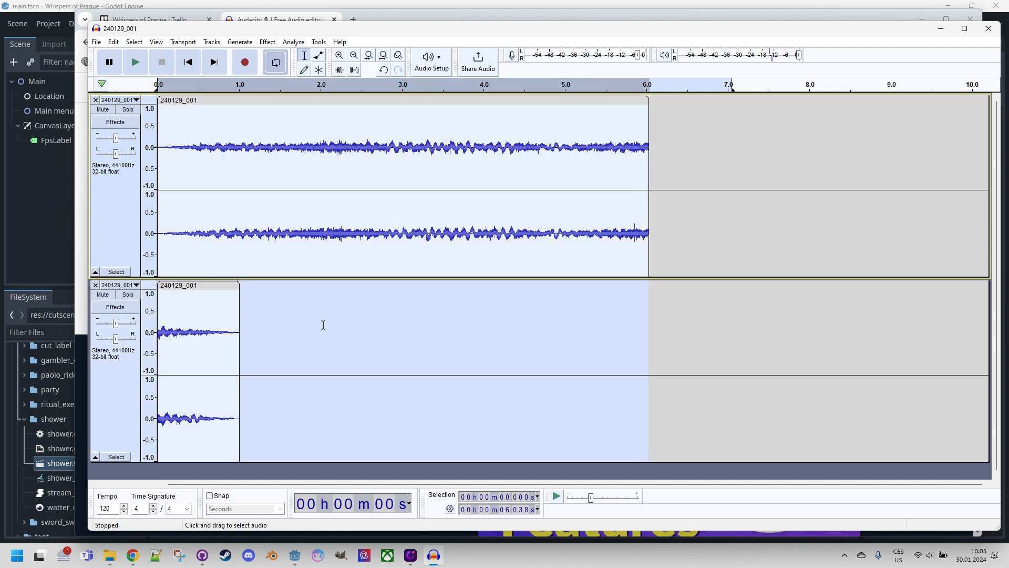
click(206, 43)
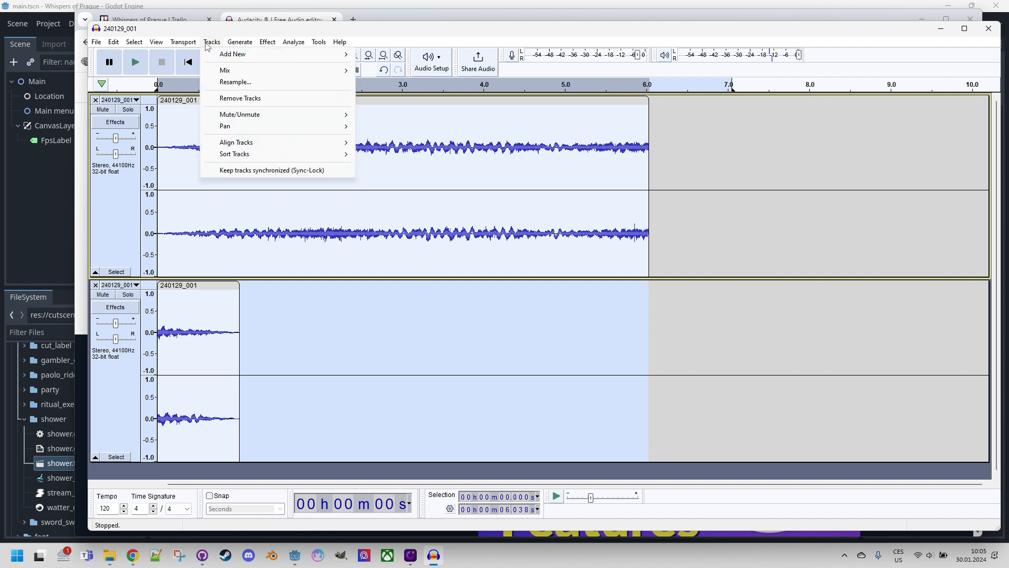
mouse_move(231, 71)
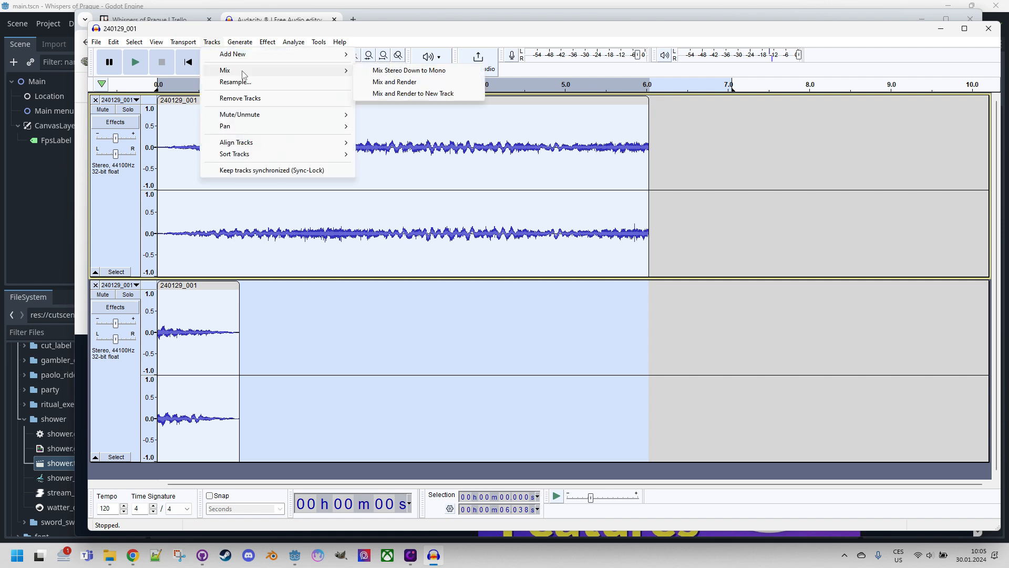
click(392, 83)
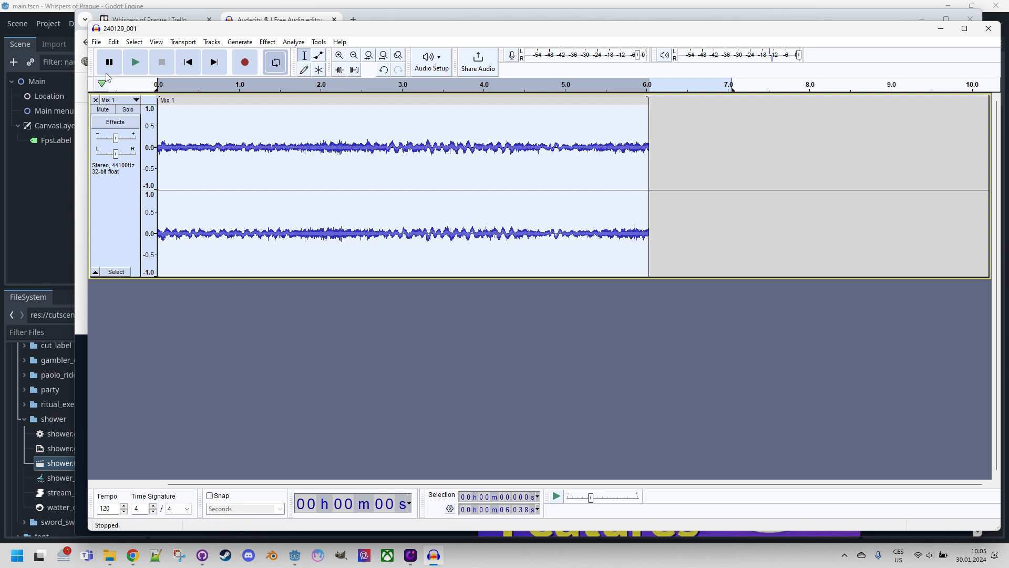
Export the entire project as a 16-bit stereo WAV file named shower
click(102, 43)
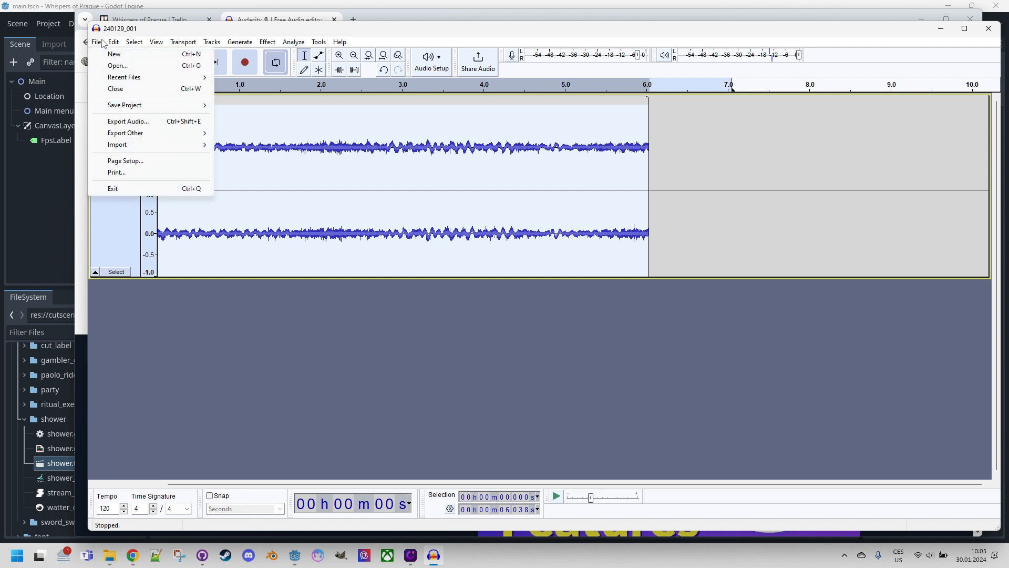
click(162, 126)
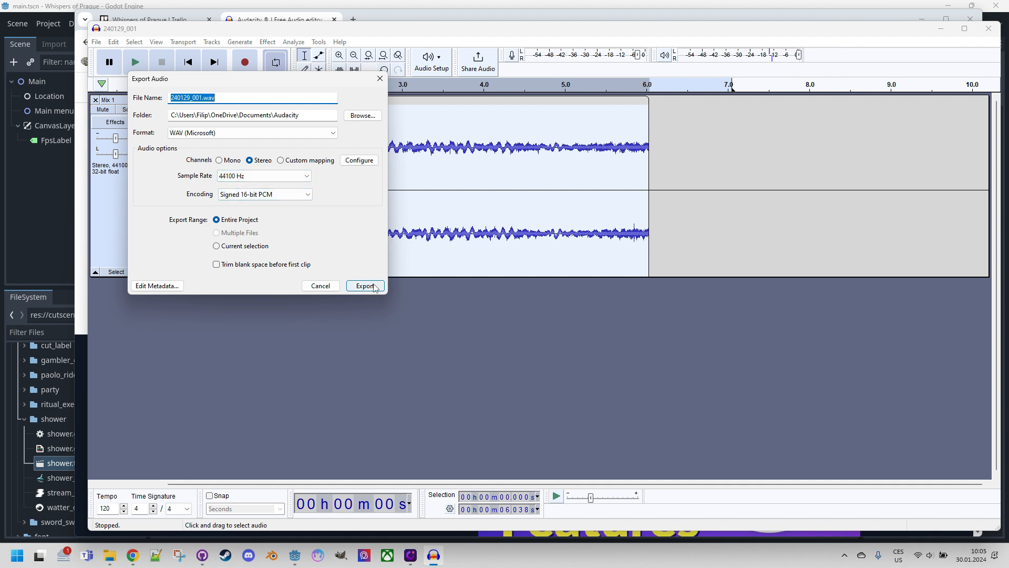
click(203, 97)
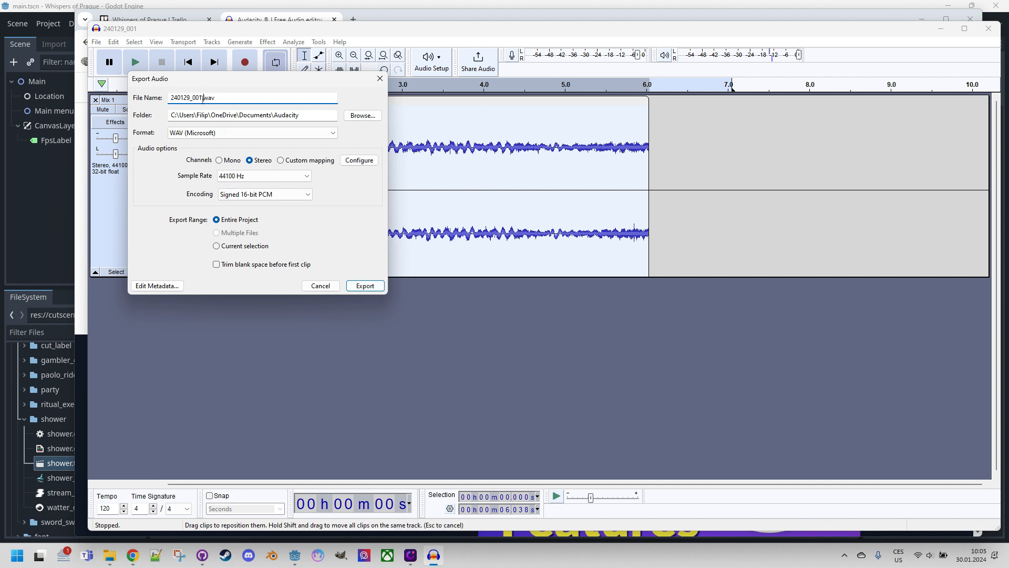
double_click(188, 96)
text(shower)
click(363, 286)
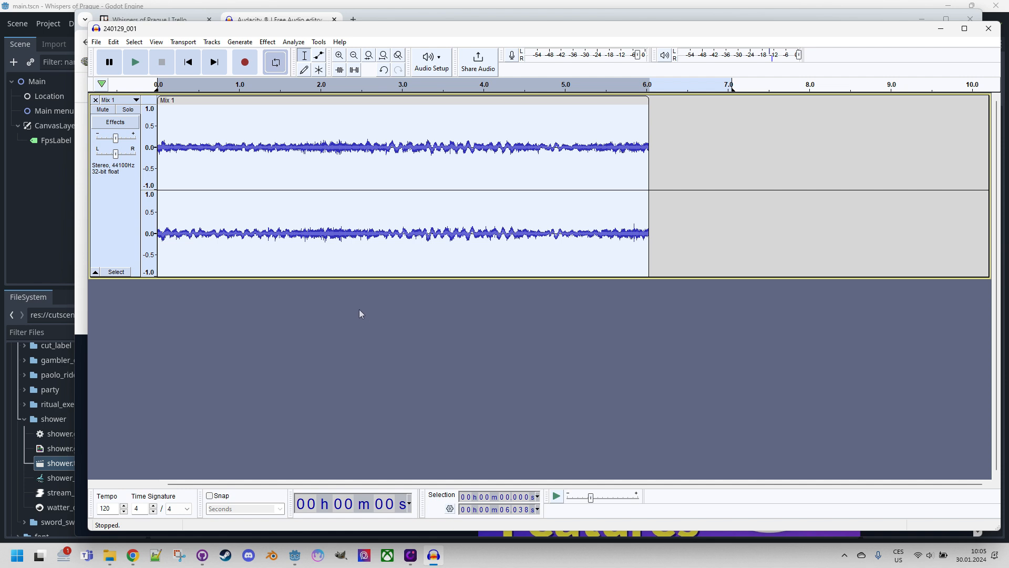
Switch to Godot and examine the loop import settings of shower_loop.ogg in the home_bathroom sound folder
click(296, 557)
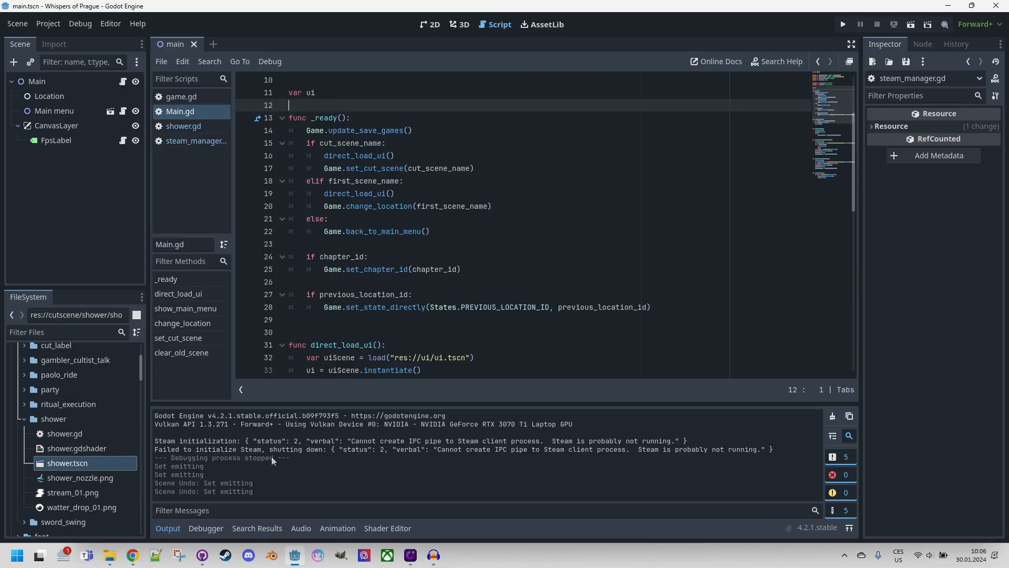
click(23, 418)
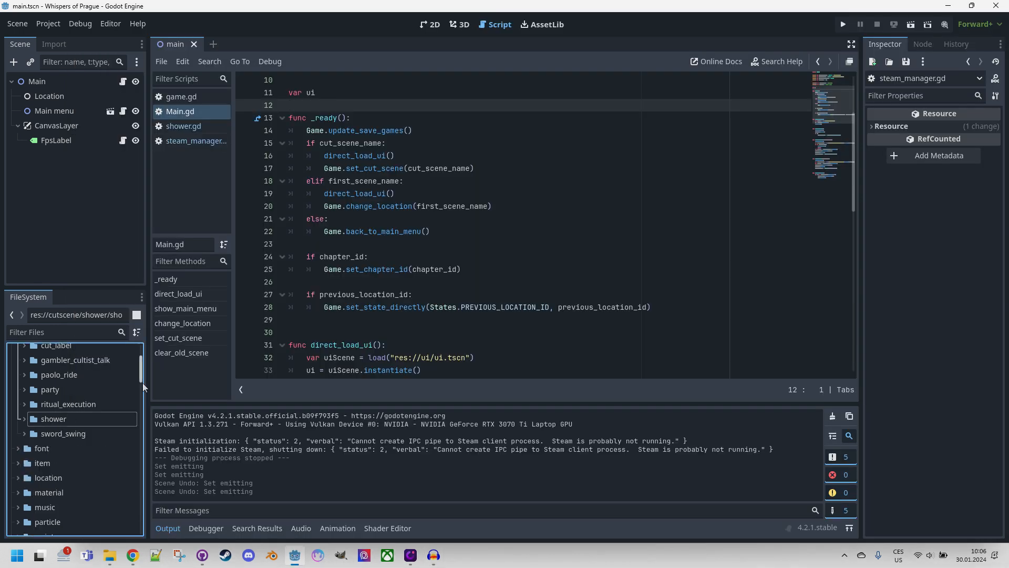
drag(140, 373, 141, 421)
click(87, 478)
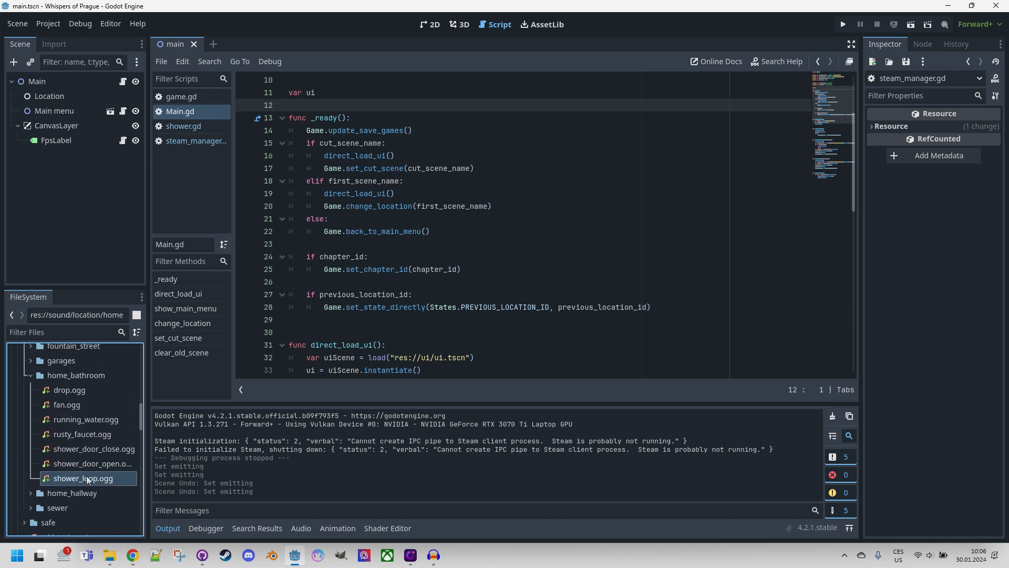
double_click(78, 478)
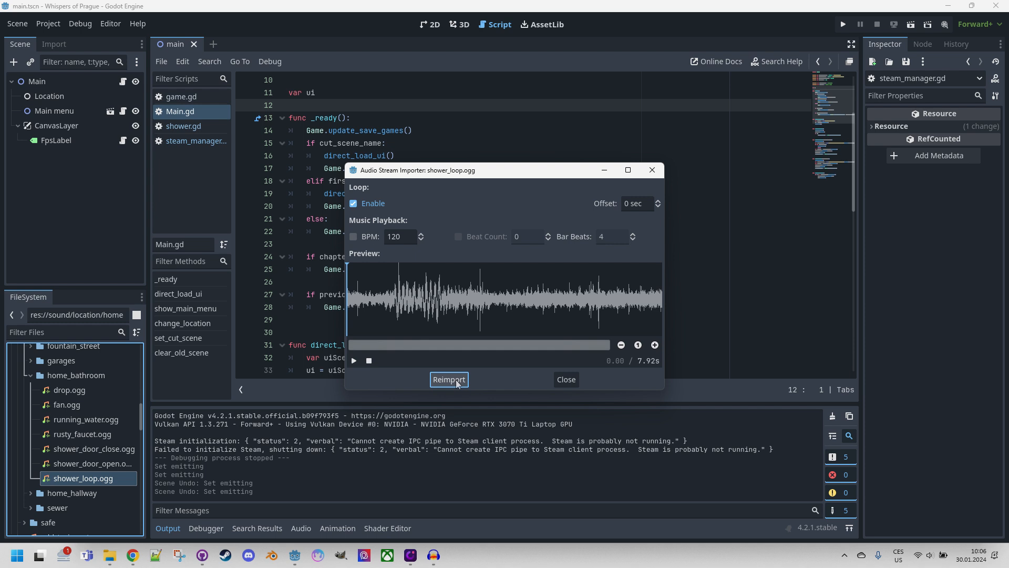
click(571, 383)
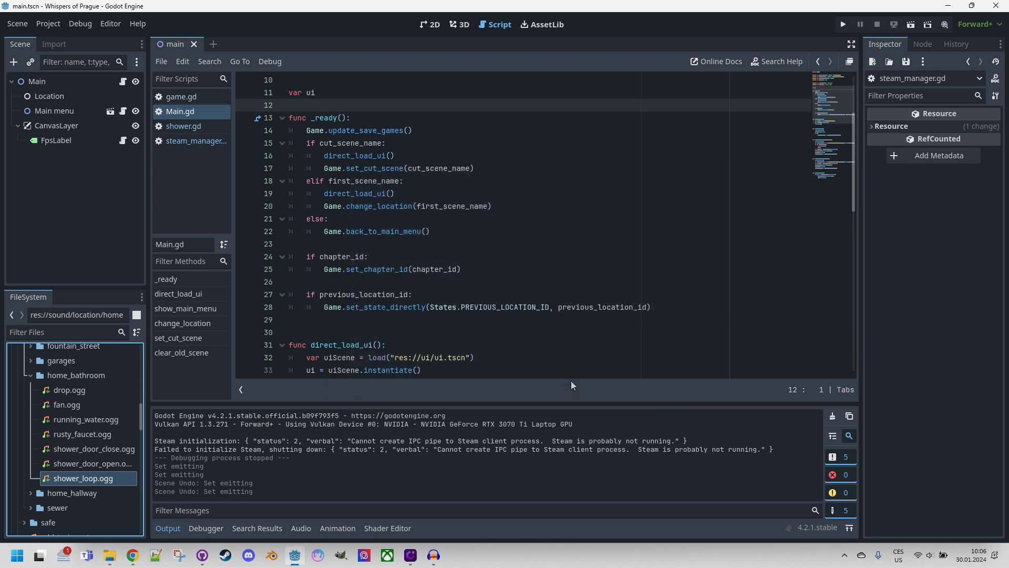
Run the game project and load the saved game set in the bathroom
click(843, 25)
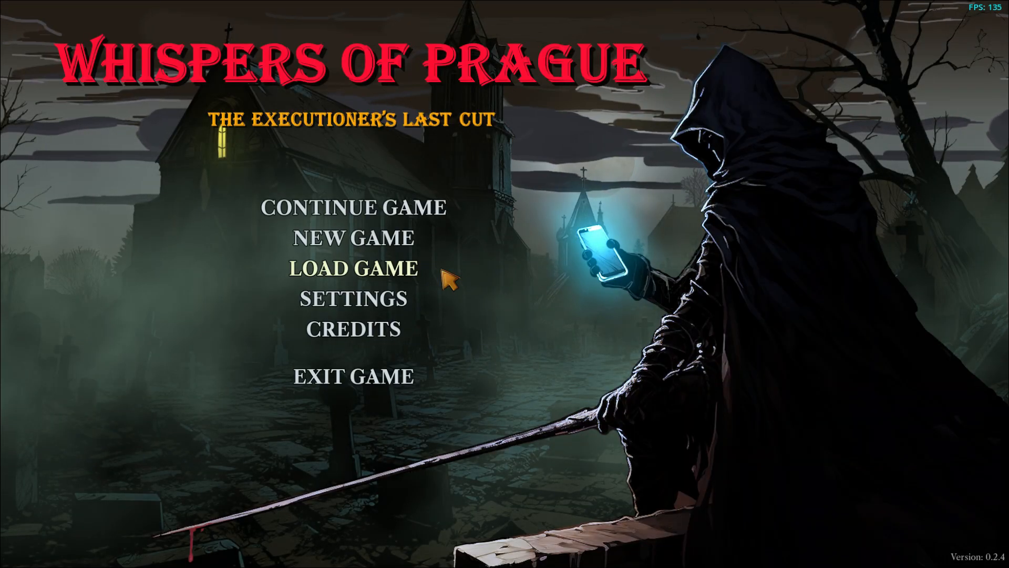
click(397, 271)
click(473, 187)
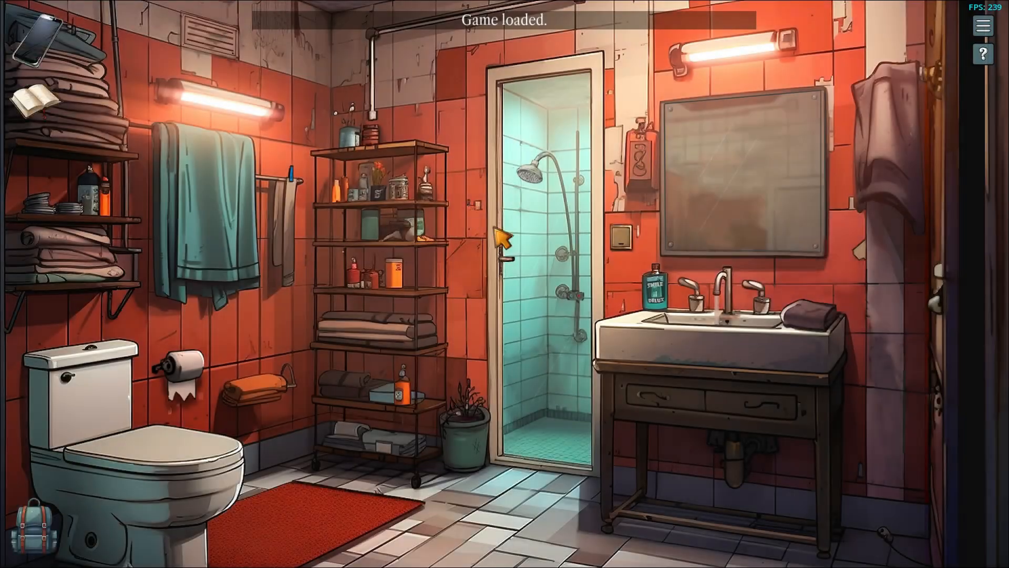
Use the shower to play its cutscene with the looping sound, and dismiss the closing message
click(561, 265)
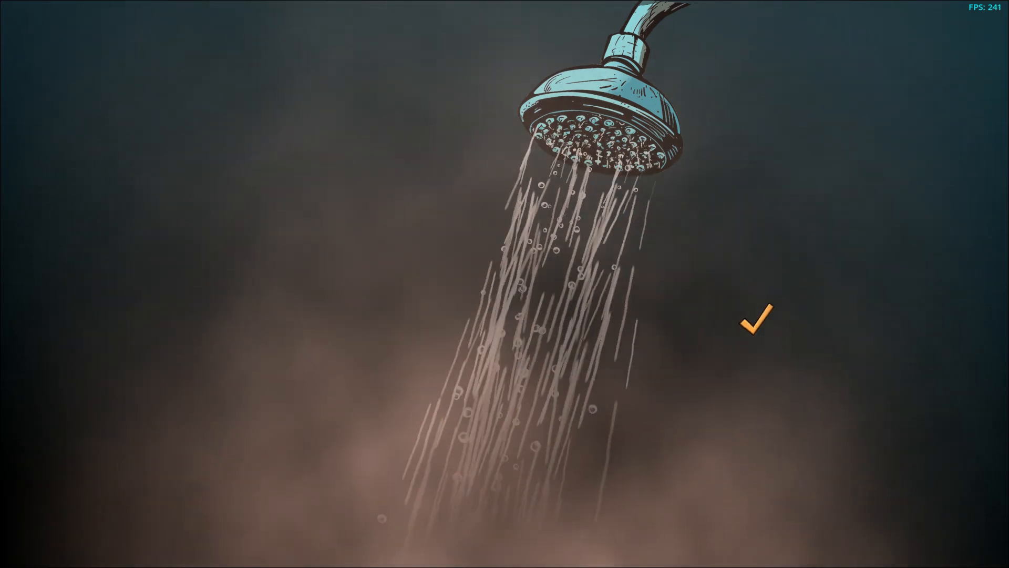
click(755, 324)
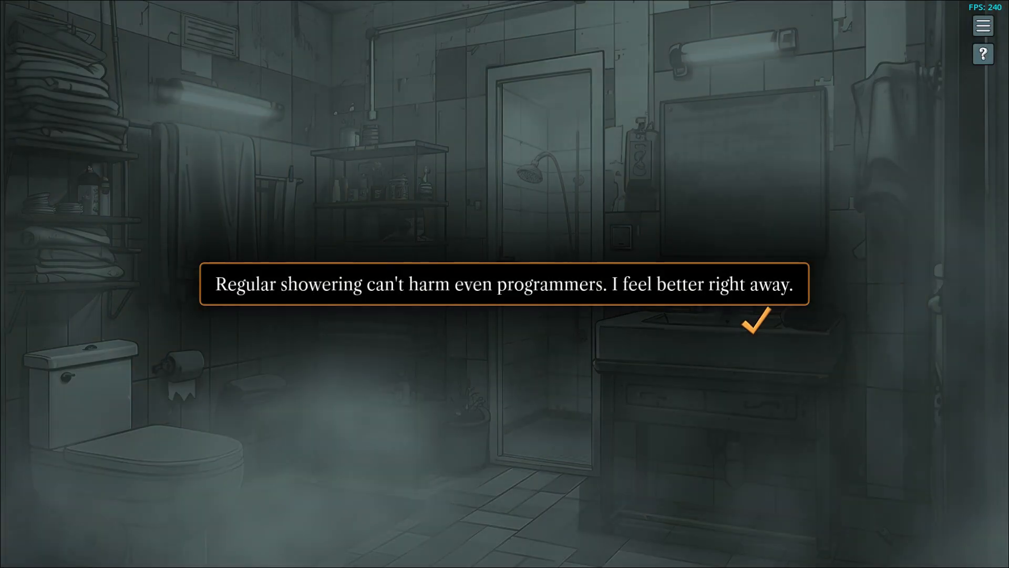
click(691, 344)
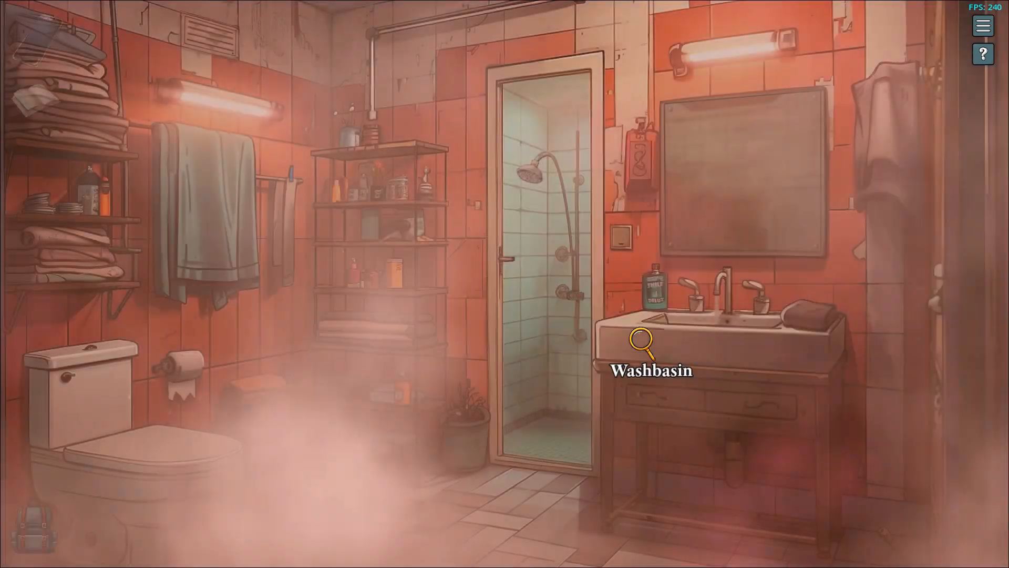
Leave the bathroom scene for the main menu and exit the game, returning to the Godot editor
key(Escape)
click(541, 293)
click(486, 259)
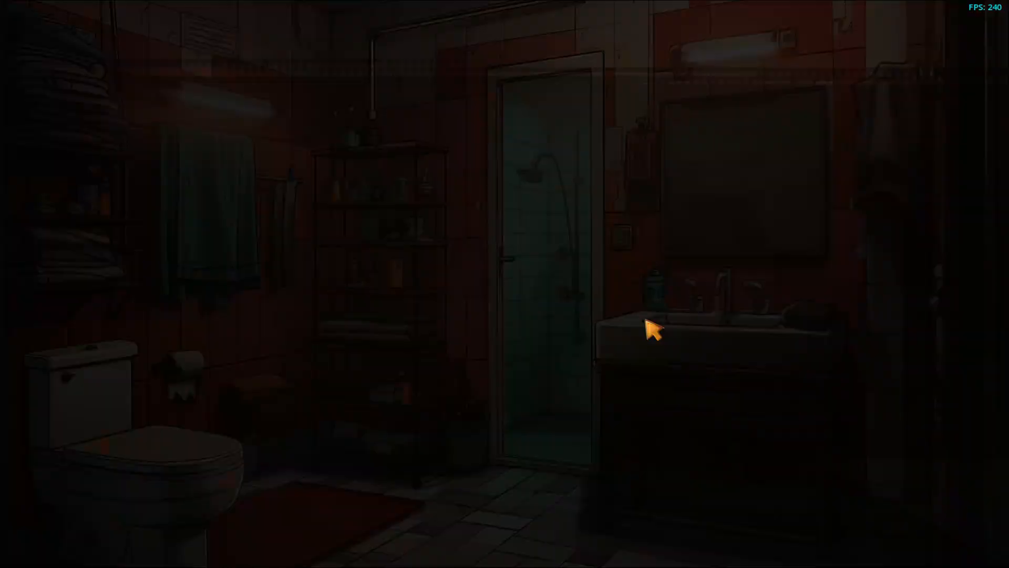
click(371, 377)
click(484, 265)
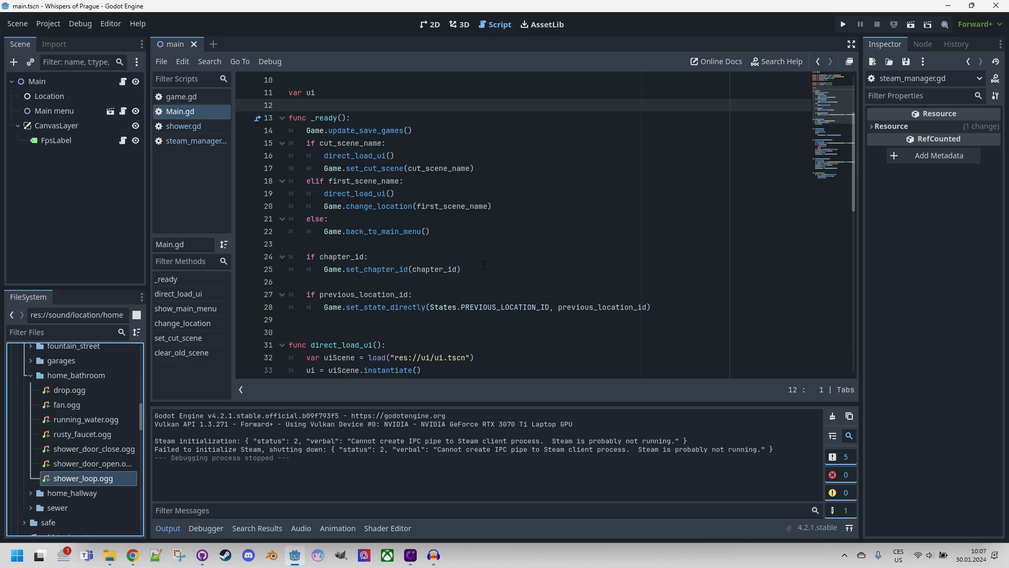